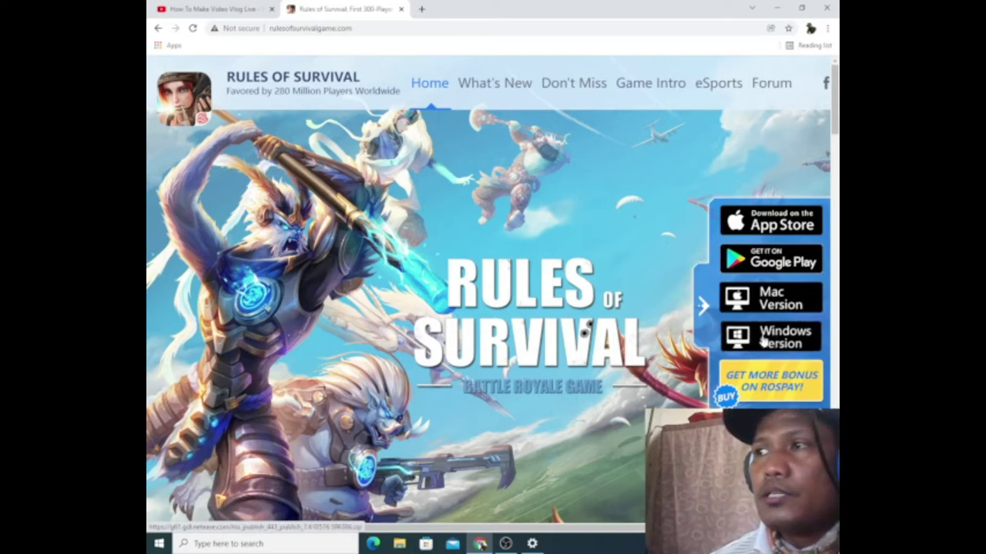
Download the Windows version of Rules of Survival, check its progress in the browser's download list, and minimize the browser
left_click(776, 341)
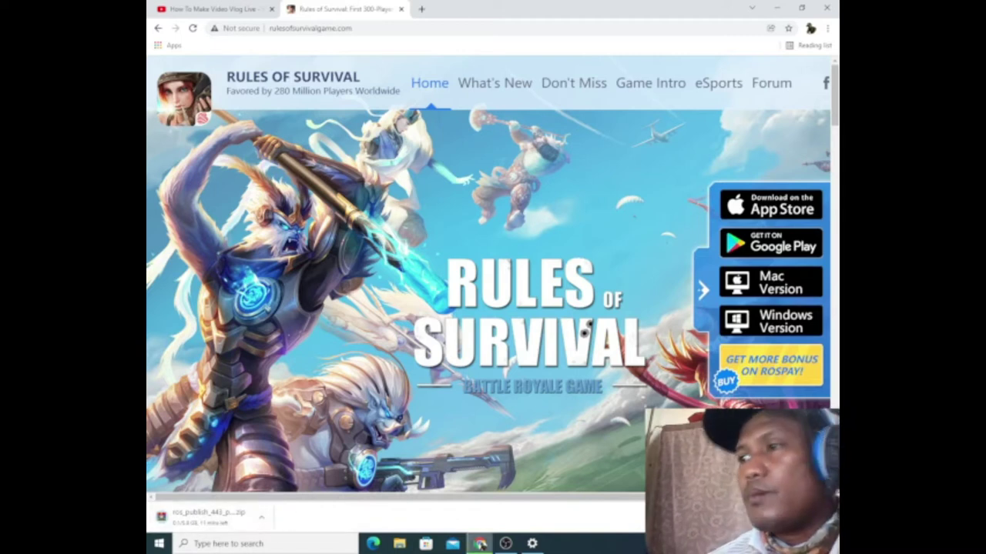
key("ctrl+j")
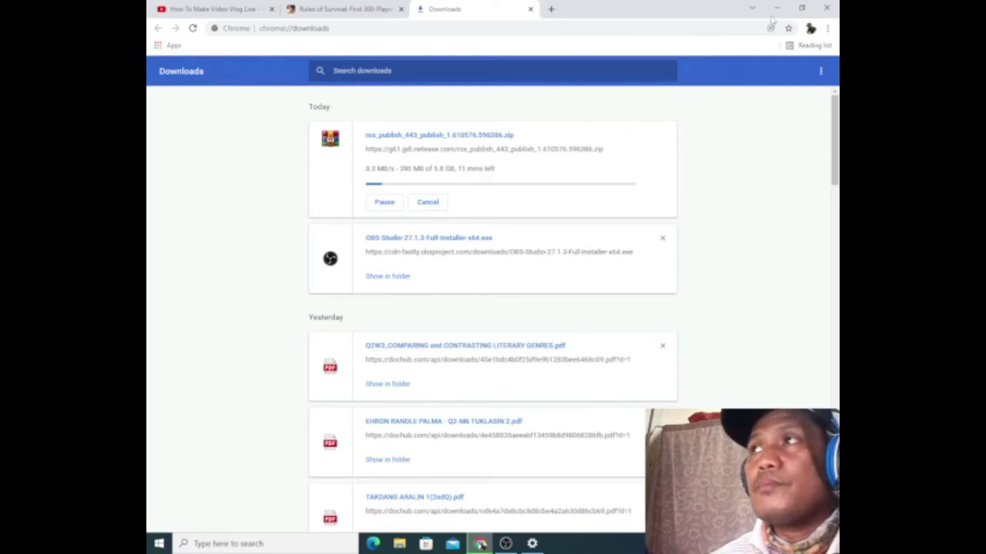
left_click(778, 9)
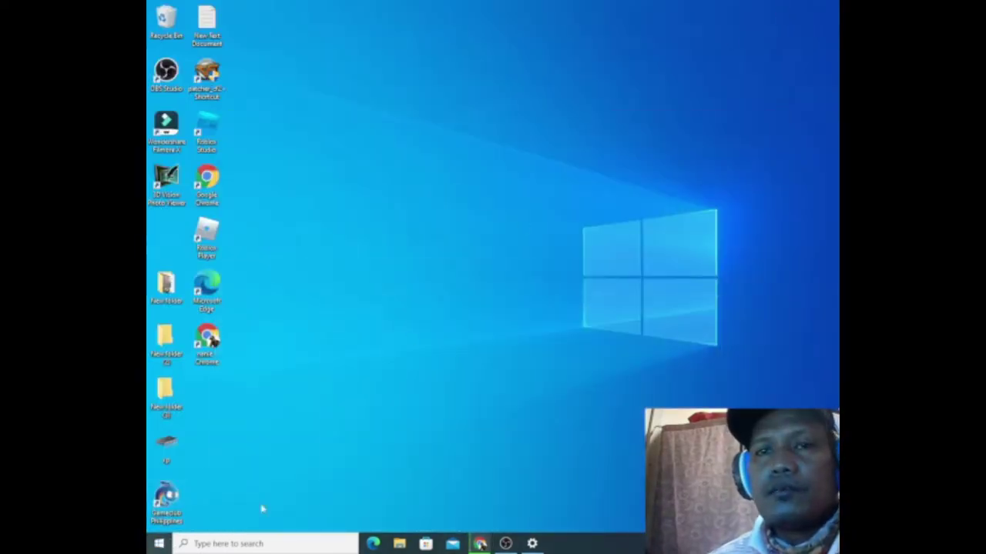
Examine the PC's device and Windows specifications on the system About page, and minimize it
right_click(159, 544)
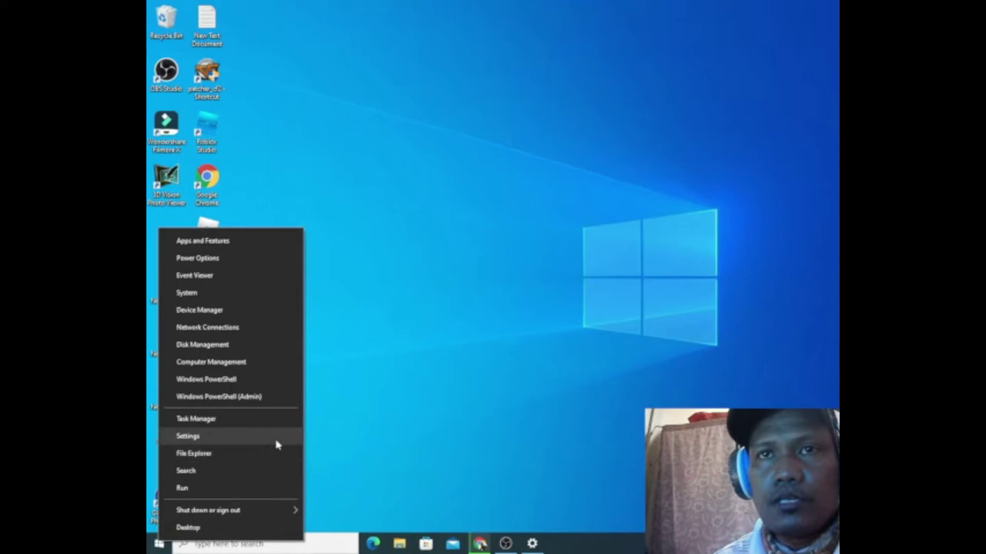
left_click(278, 294)
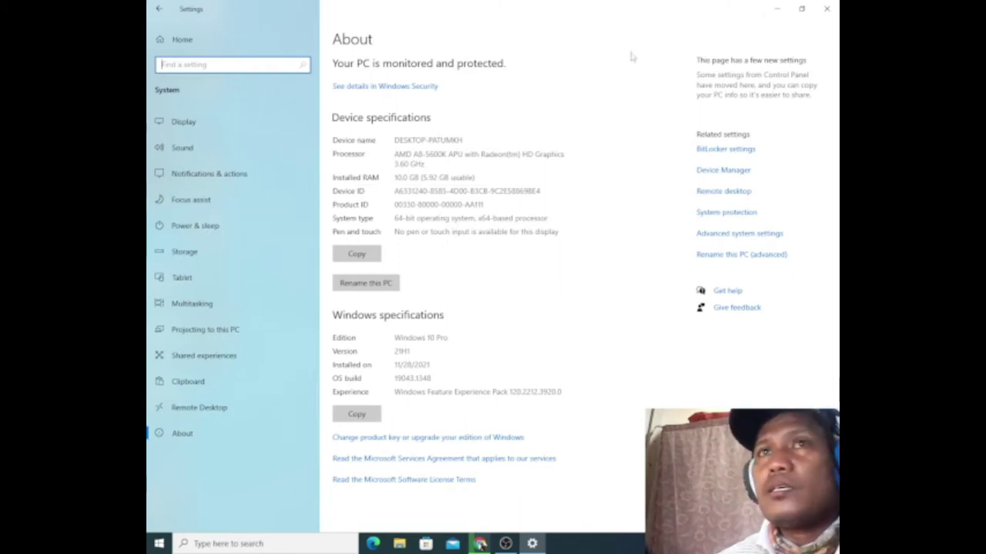
left_click(780, 13)
right_click(381, 158)
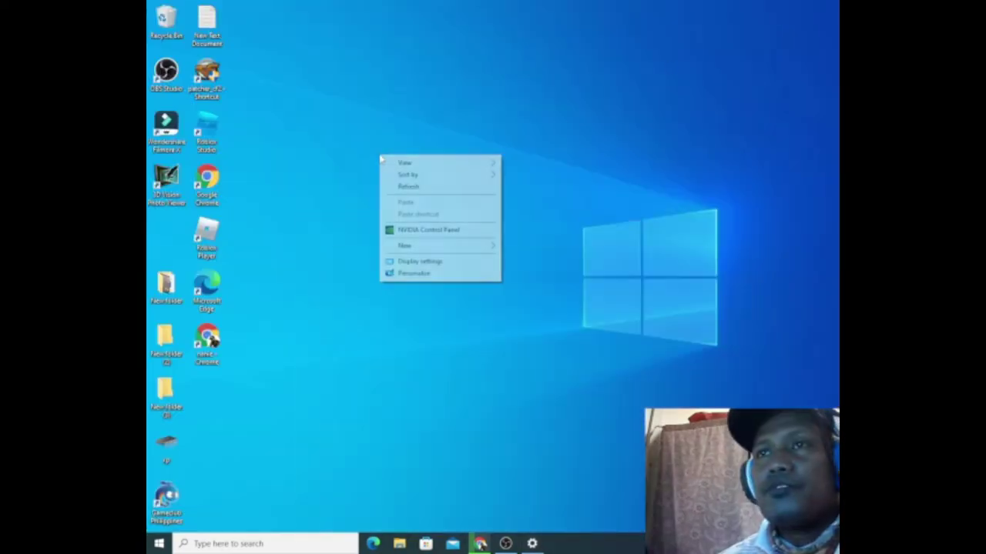
left_click(408, 190)
right_click(398, 173)
left_click(415, 205)
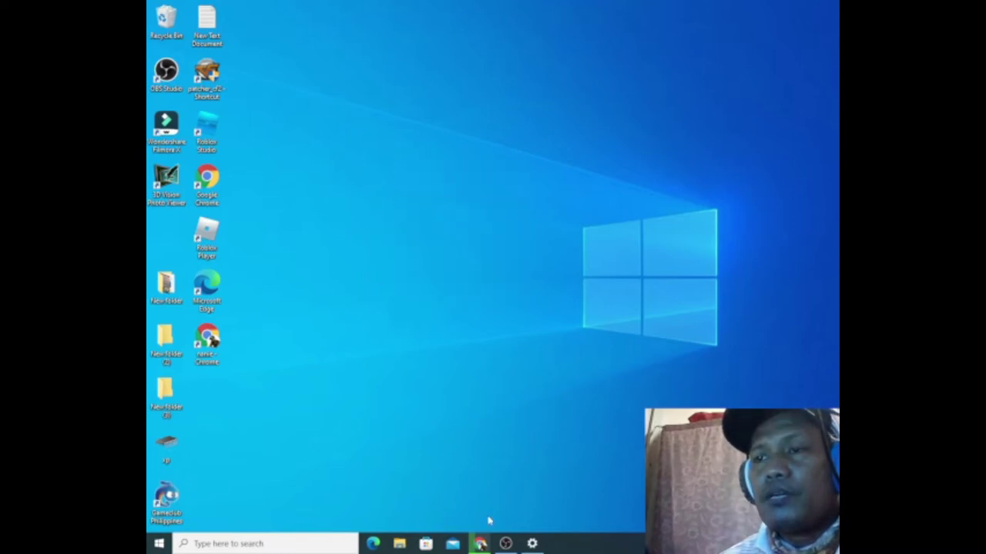
Open Device Manager and expand the Computer category to examine its entry
left_click(229, 544)
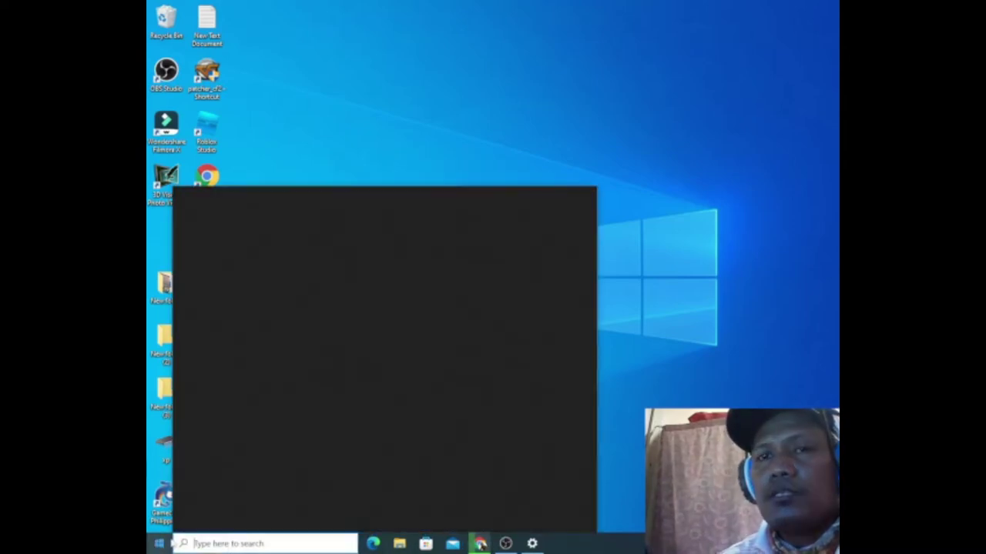
right_click(158, 544)
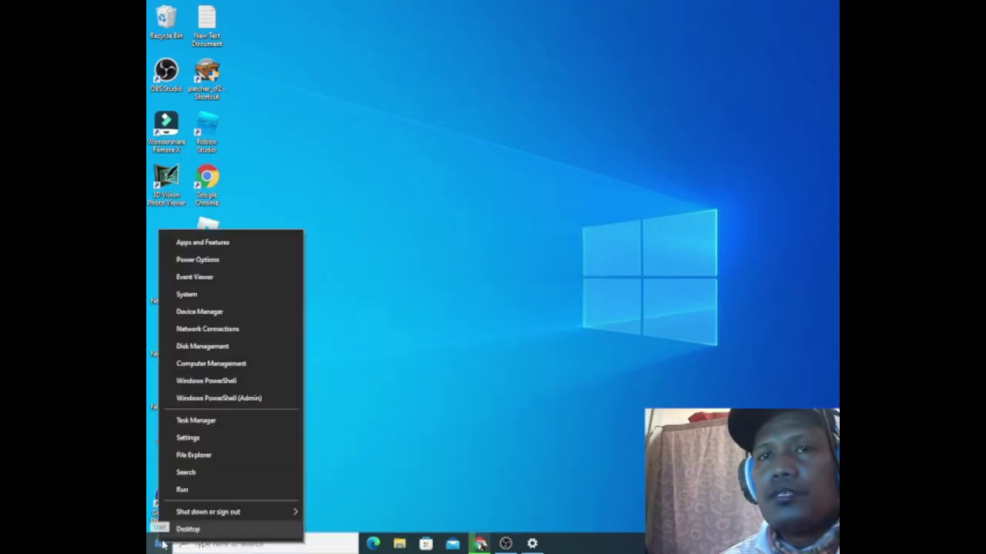
left_click(291, 313)
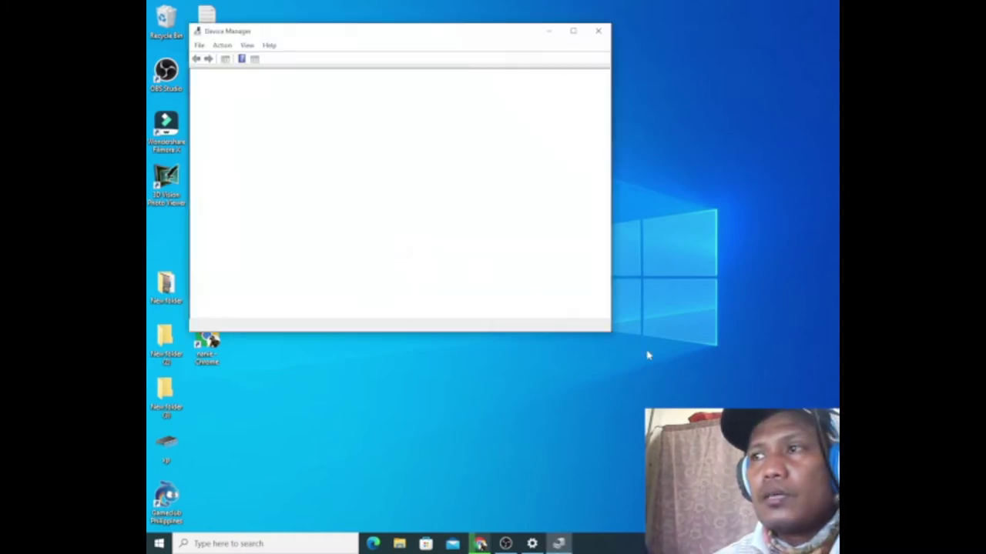
right_click(652, 282)
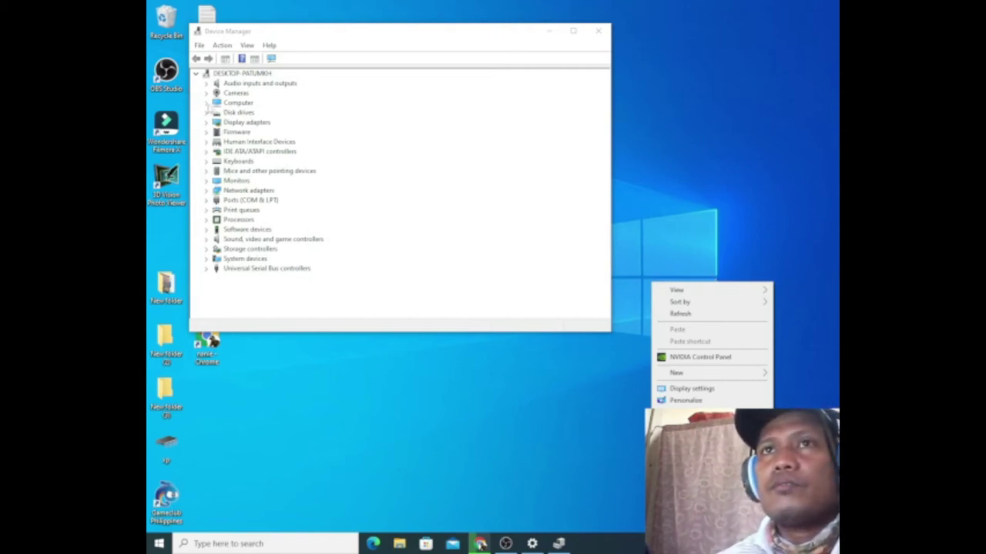
left_click(207, 102)
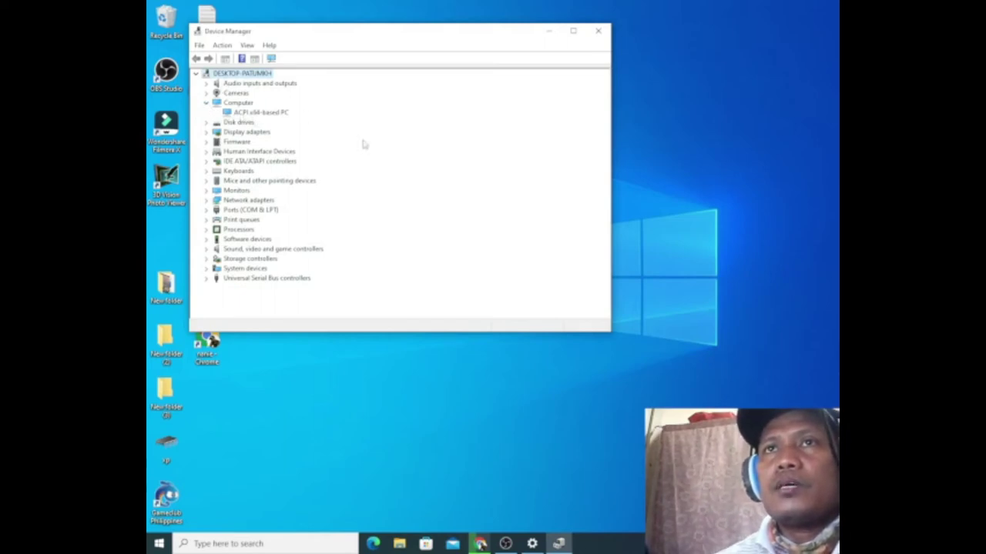
right_click(654, 155)
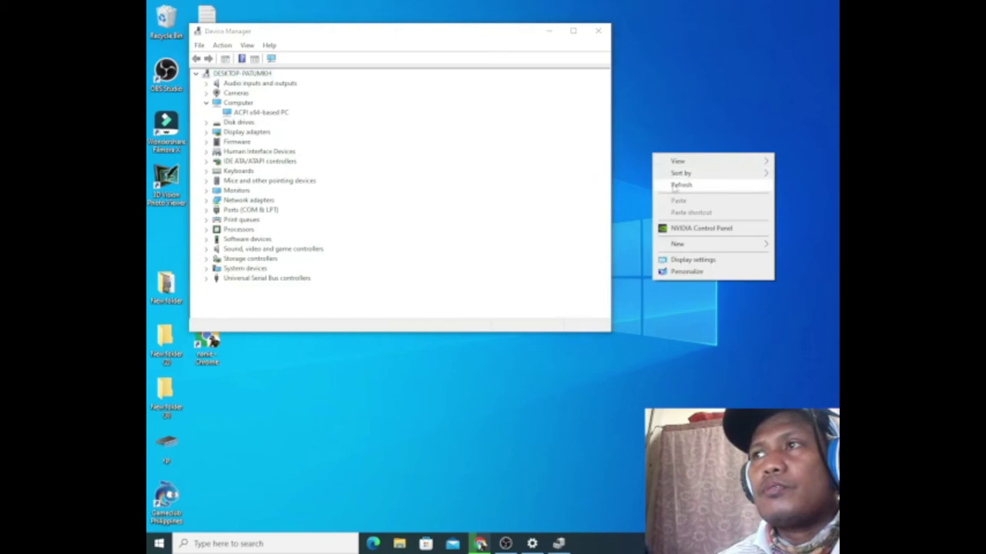
left_click(675, 186)
right_click(669, 158)
left_click(684, 187)
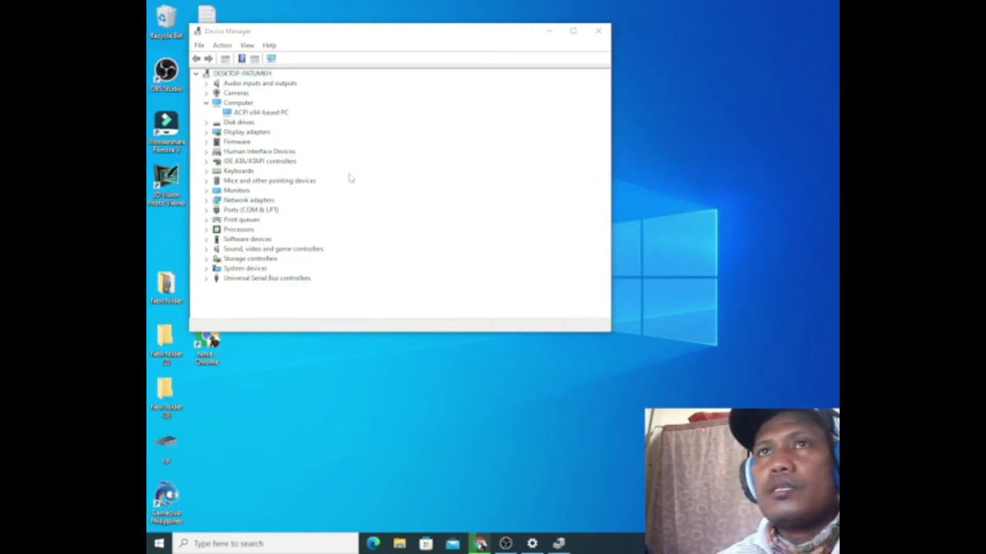
right_click(648, 169)
left_click(678, 195)
right_click(651, 167)
left_click(680, 198)
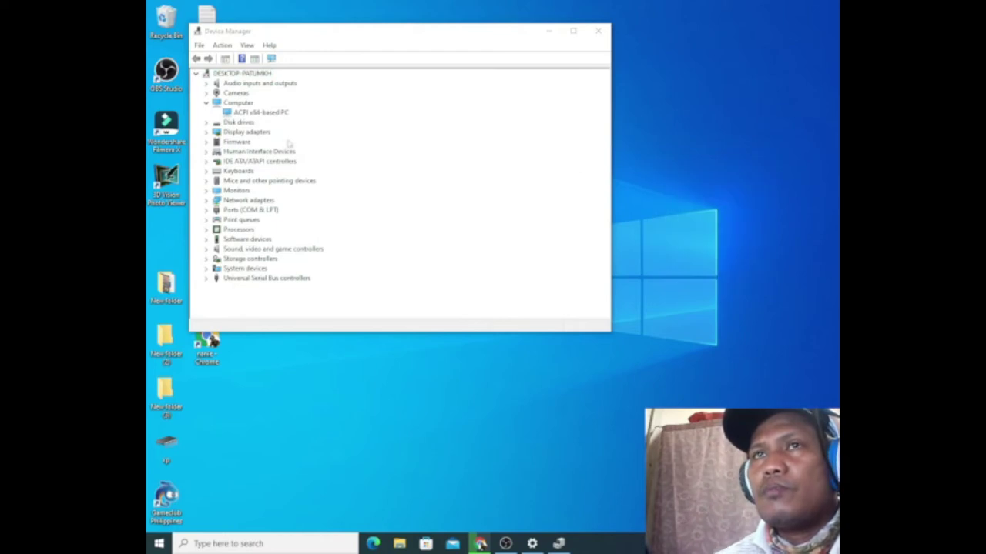
Expand the Display adapters category in Device Manager to identify the graphics card
left_click(206, 132)
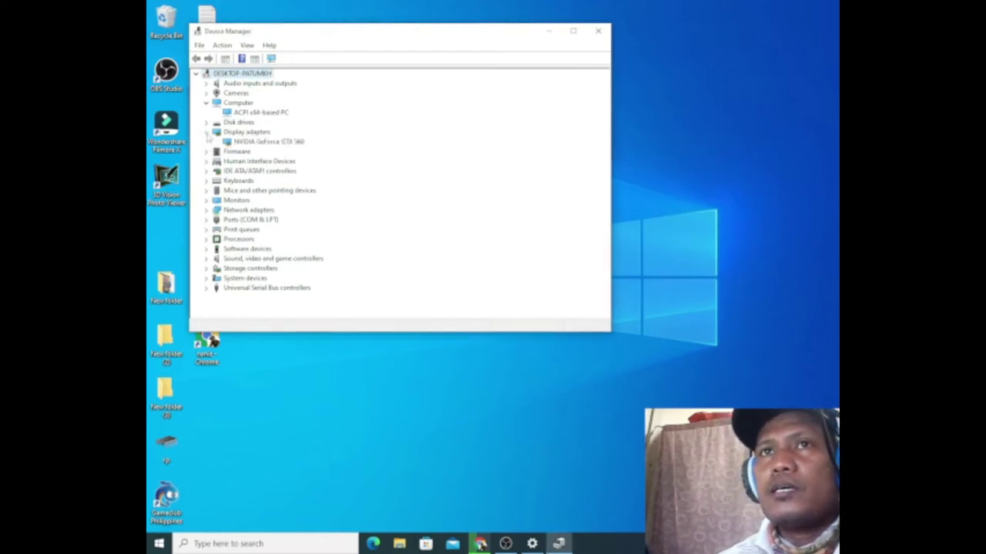
right_click(662, 135)
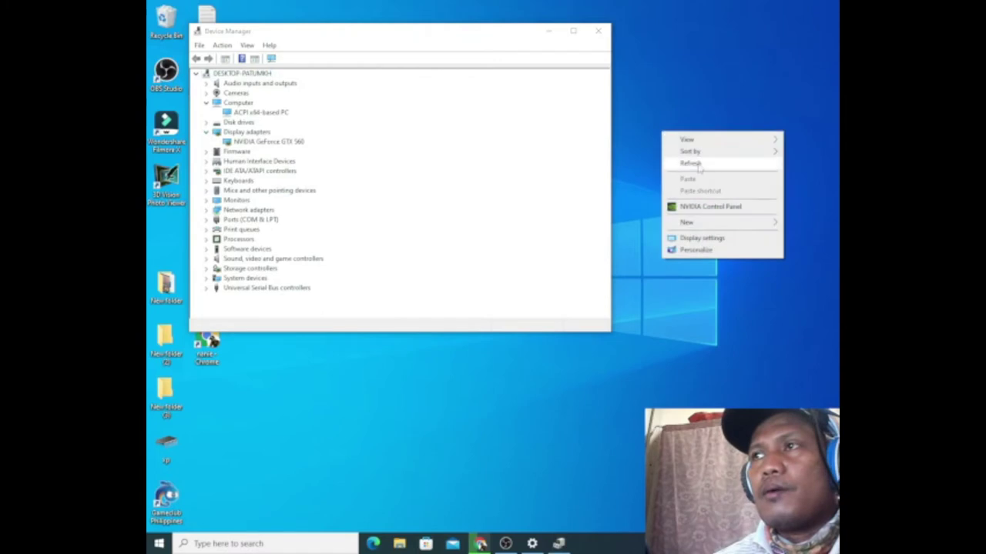
left_click(696, 164)
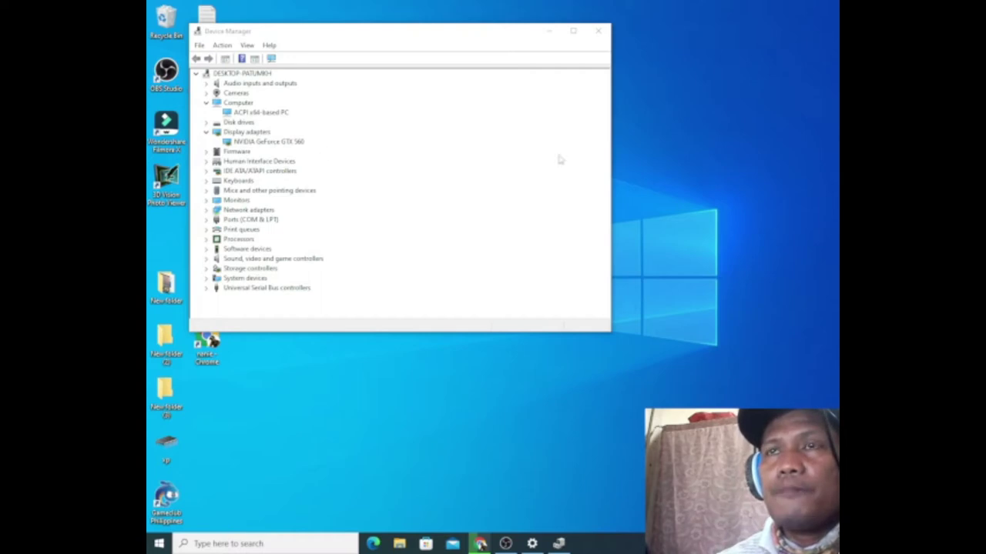
right_click(665, 143)
left_click(692, 174)
right_click(669, 141)
left_click(693, 171)
right_click(664, 144)
left_click(684, 177)
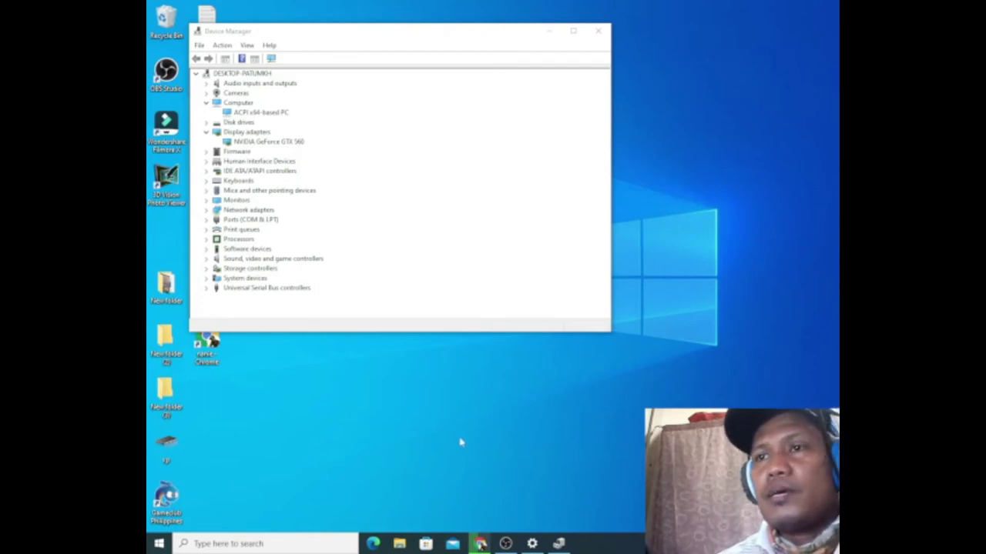
right_click(693, 173)
left_click(722, 204)
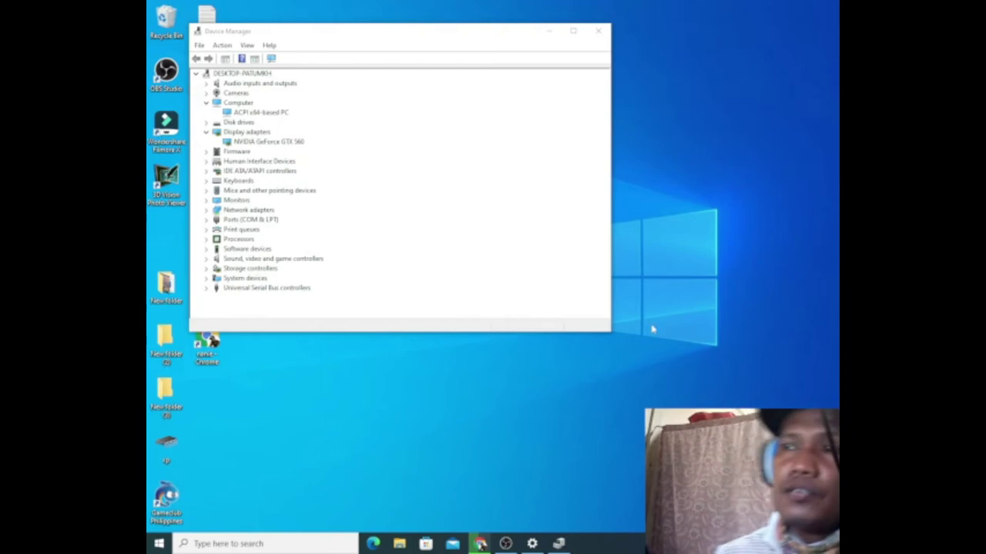
right_click(682, 253)
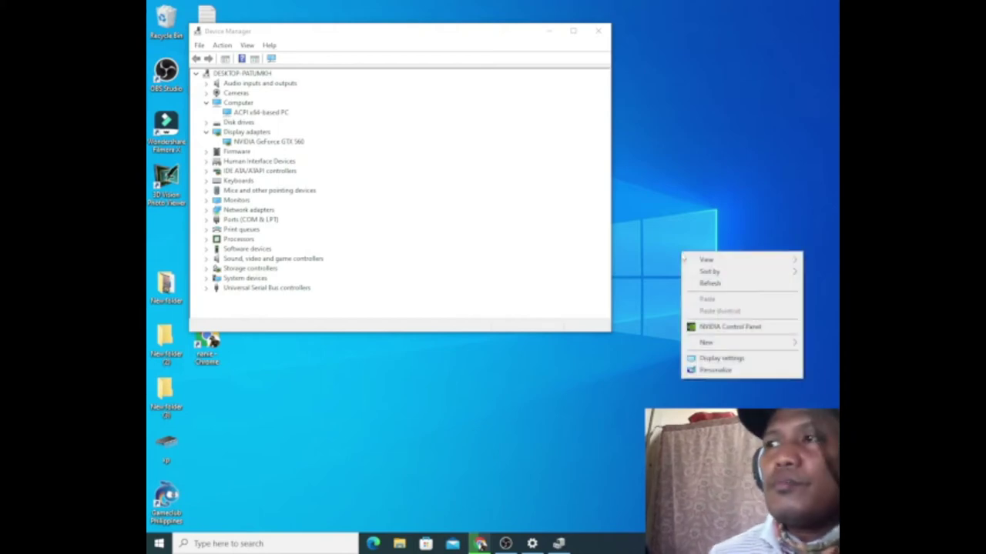
left_click(712, 284)
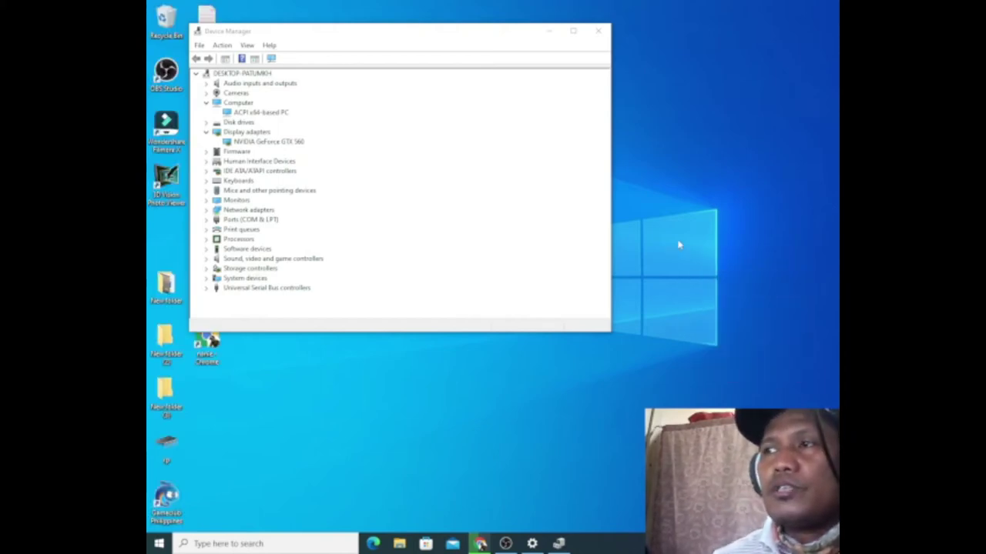
right_click(668, 203)
left_click(693, 230)
right_click(671, 202)
left_click(699, 229)
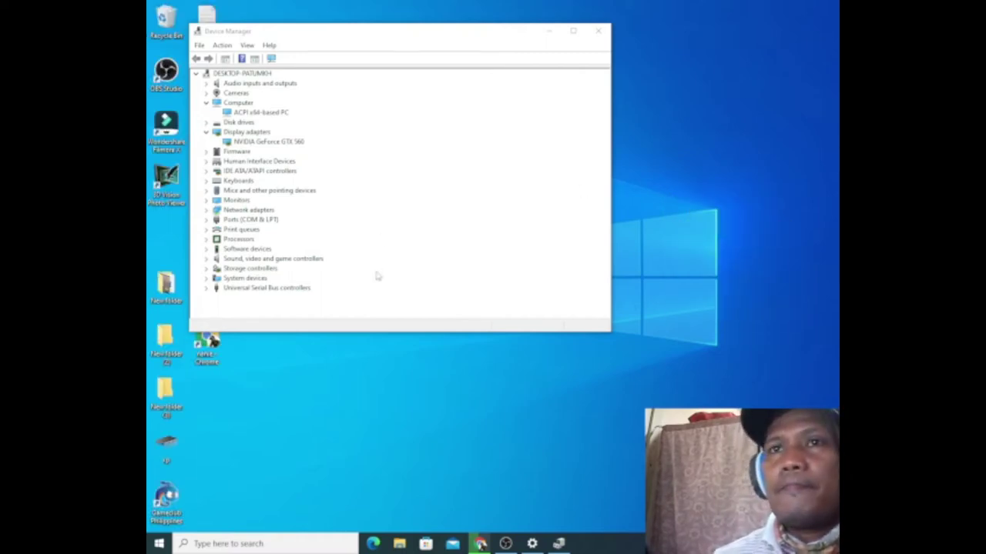
Switch to Chrome to check the progress of the game's zip download, and minimize the browser again
left_click(481, 544)
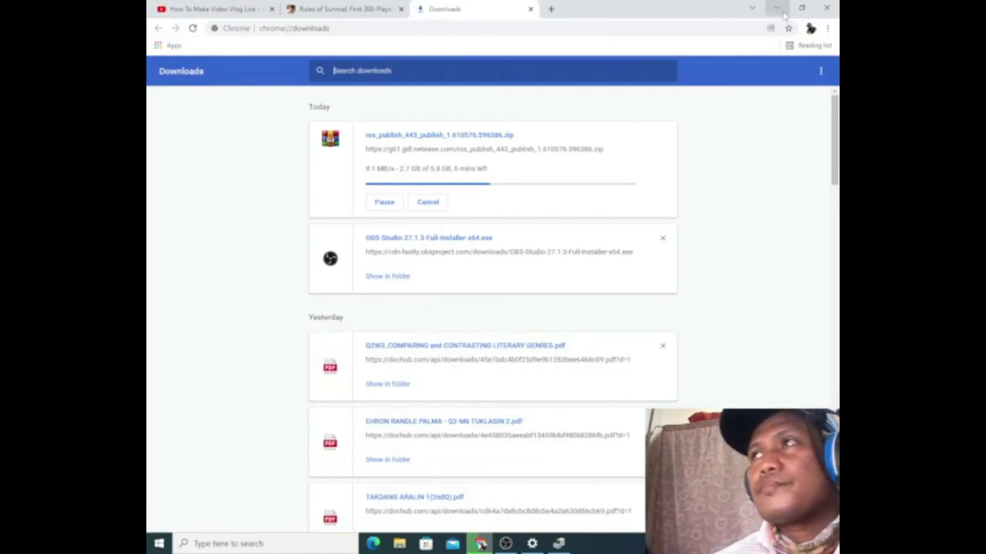
left_click(776, 8)
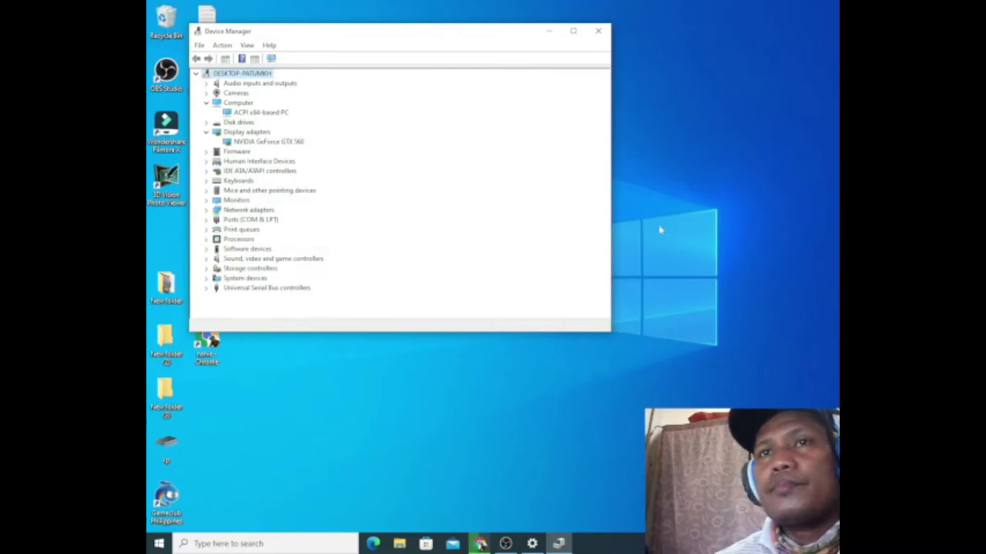
right_click(682, 203)
left_click(706, 233)
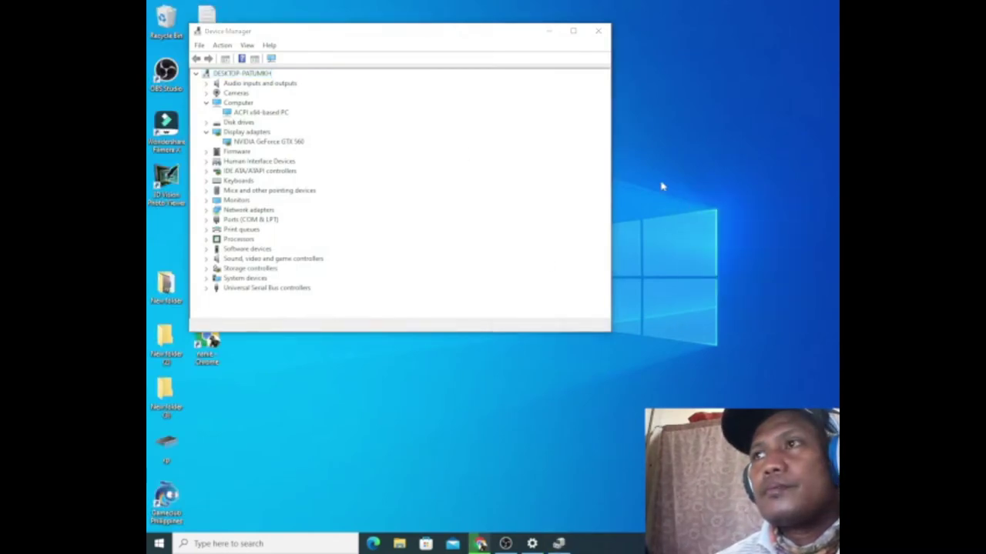
right_click(661, 184)
left_click(693, 213)
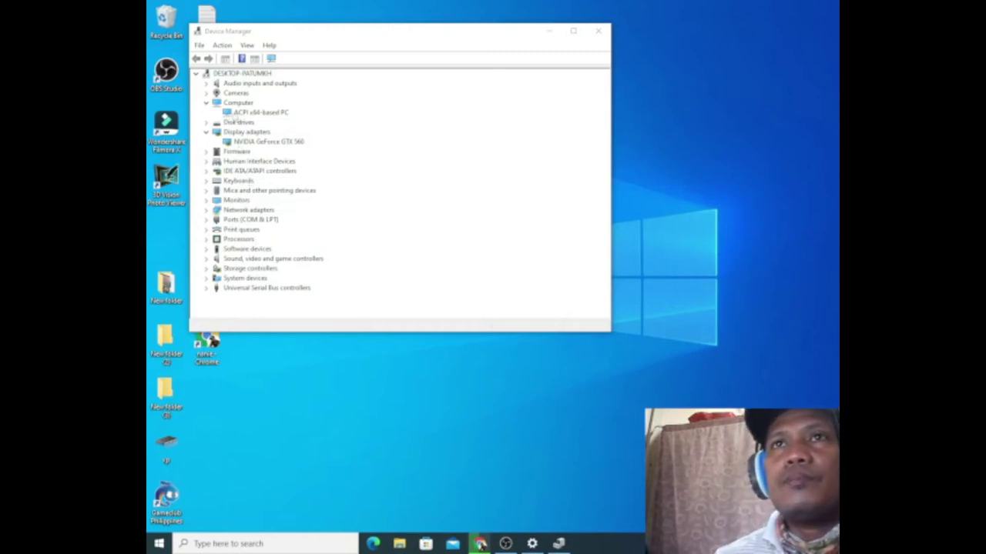
Examine the cameras, disk drives, keyboards, monitors and network adapters in Device Manager, and close it
left_click(206, 93)
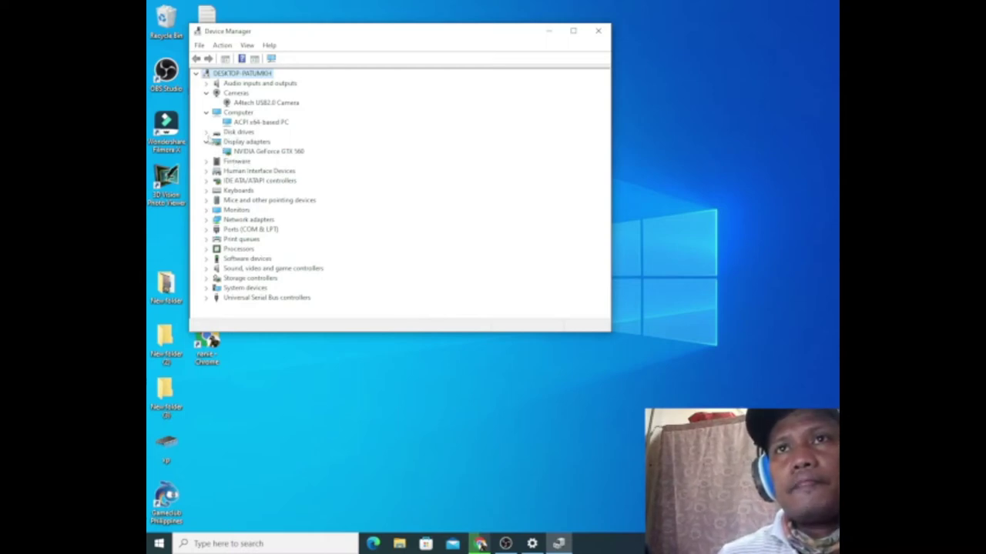
left_click(206, 133)
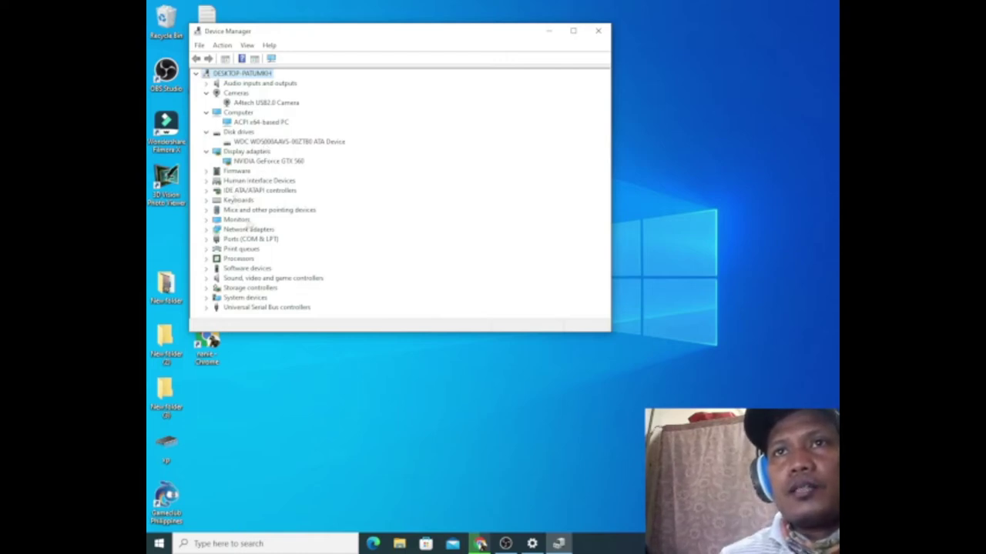
left_click(207, 200)
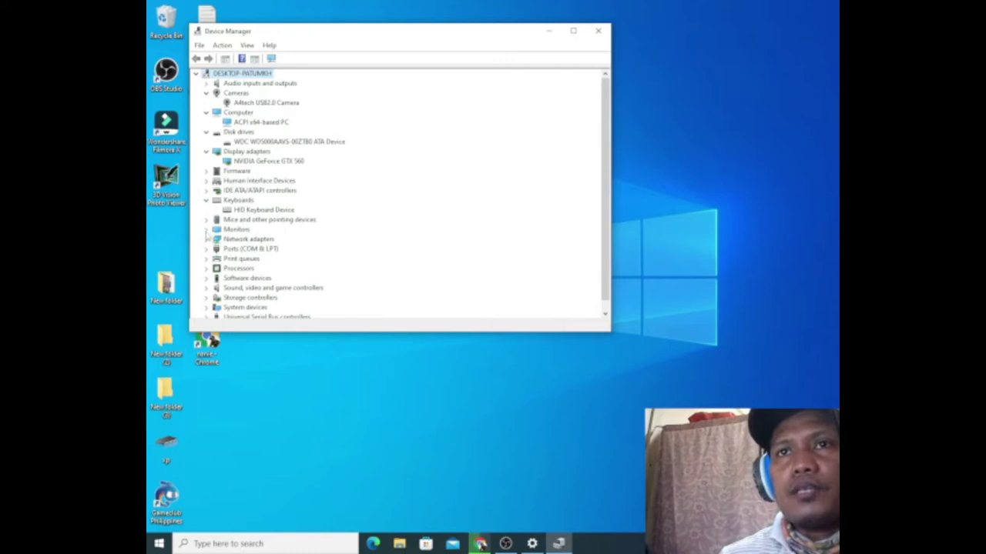
left_click(207, 230)
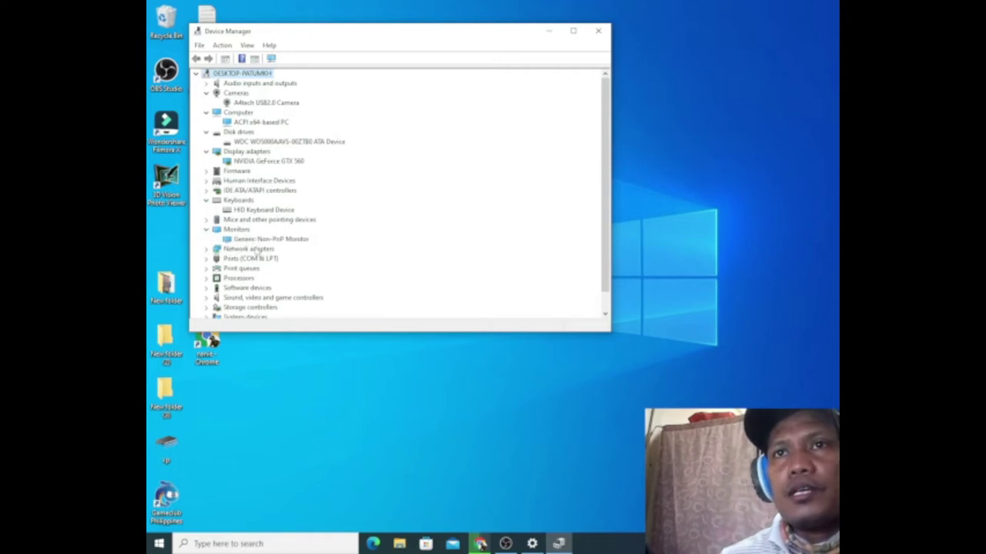
scroll(279, 237, "down", 1)
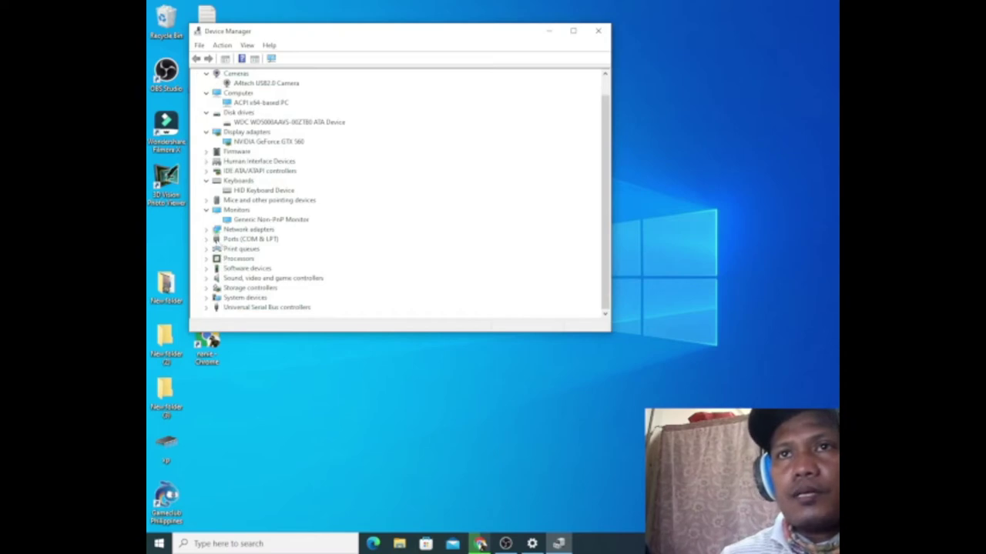
left_click(206, 231)
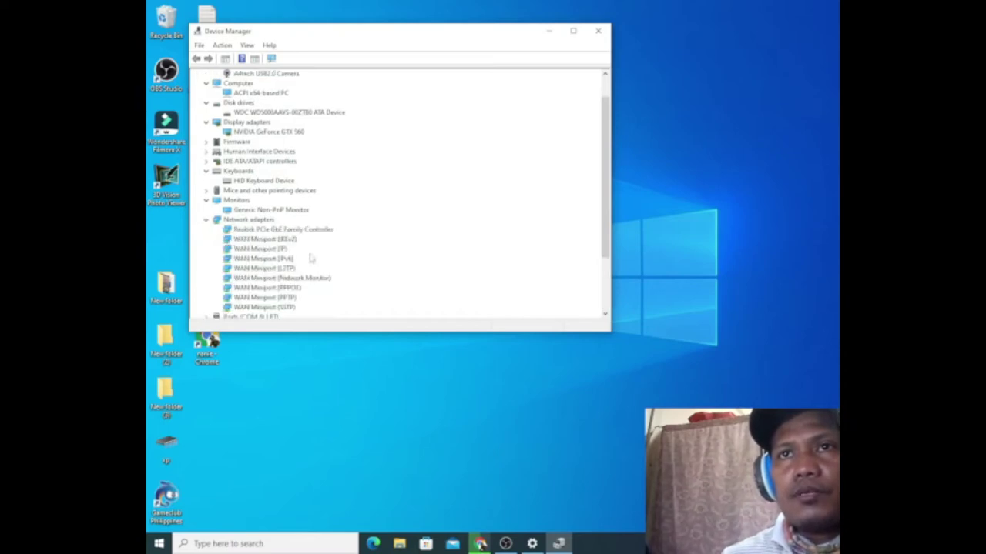
scroll(307, 249, "down", 3)
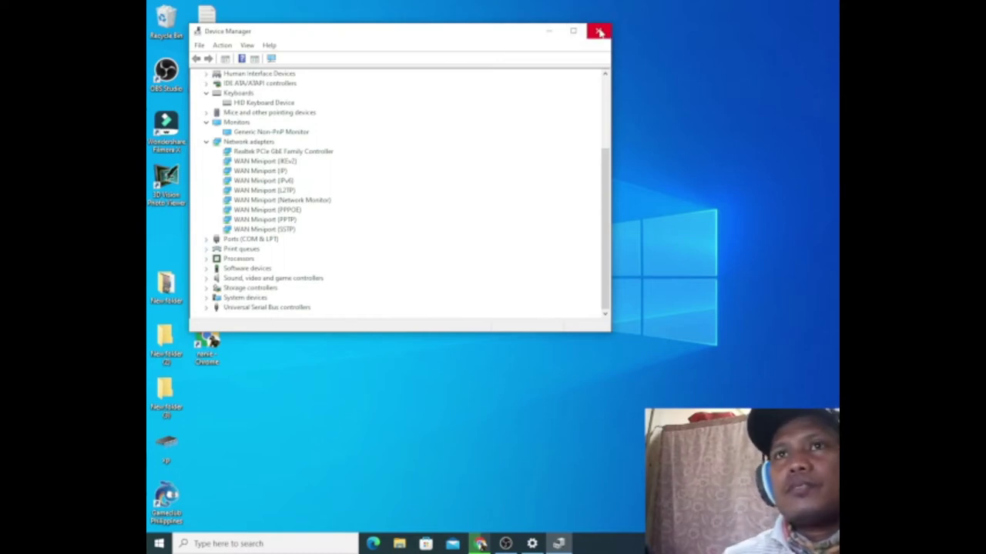
left_click(599, 33)
Check the capacity and free space of Local Disk (C:) under This PC in File Explorer, and minimize the window
right_click(161, 544)
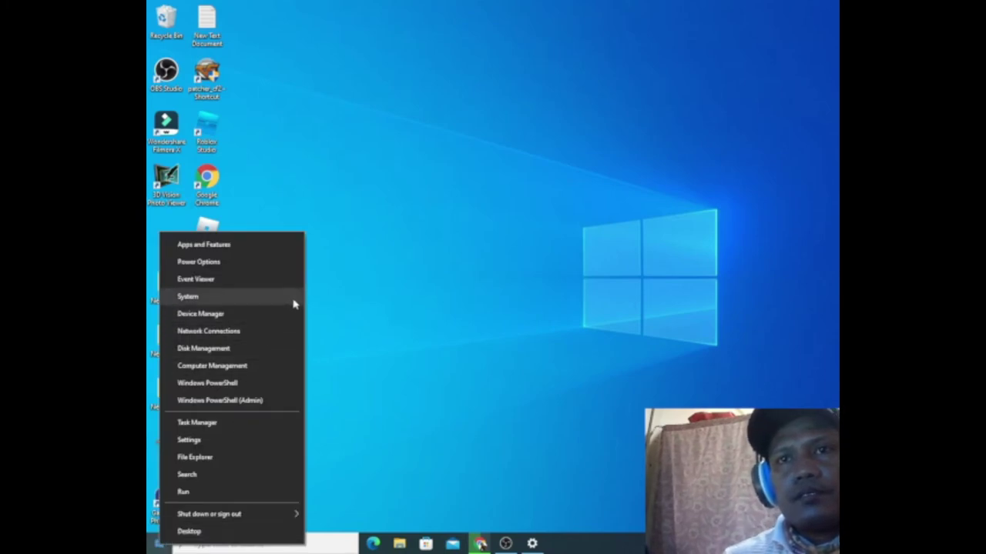
left_click(401, 543)
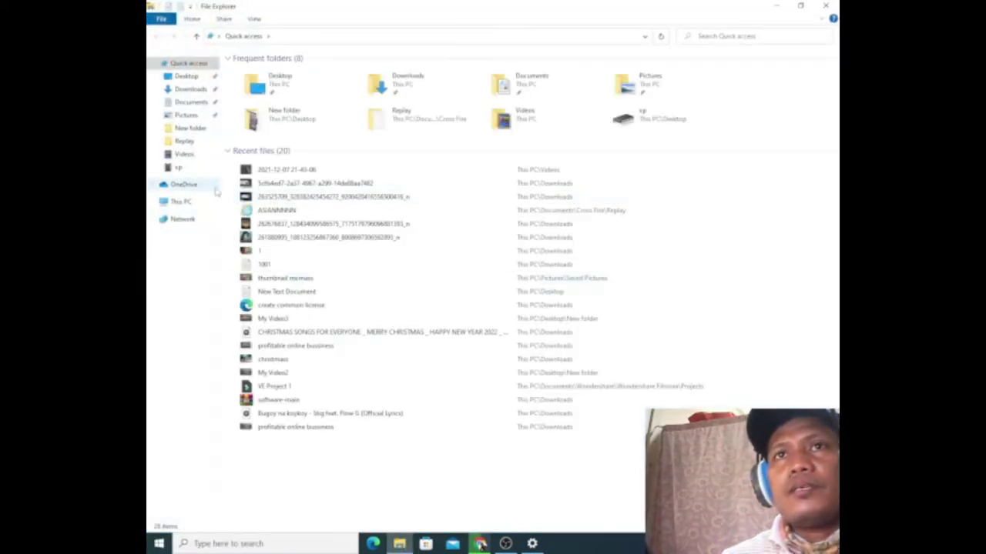
left_click(182, 202)
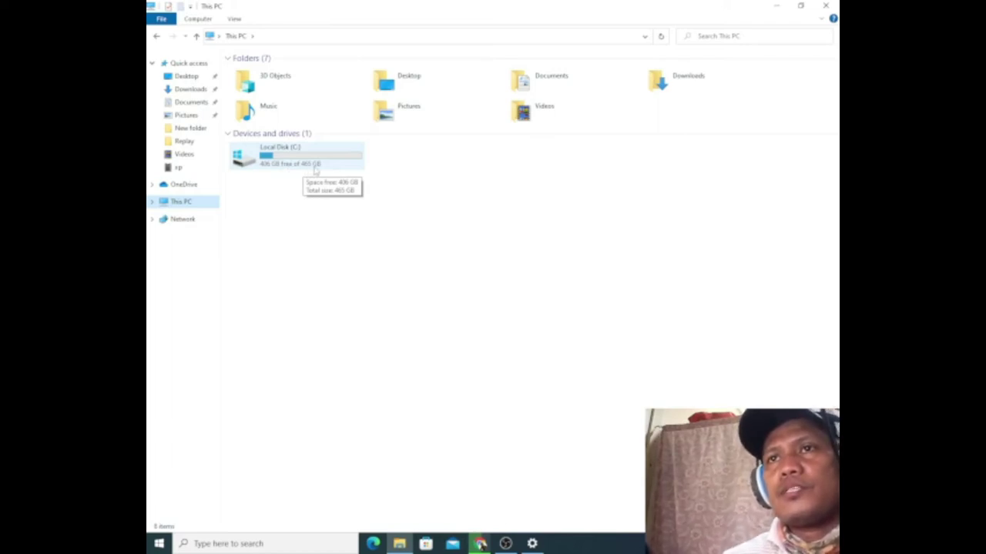
left_click(306, 161)
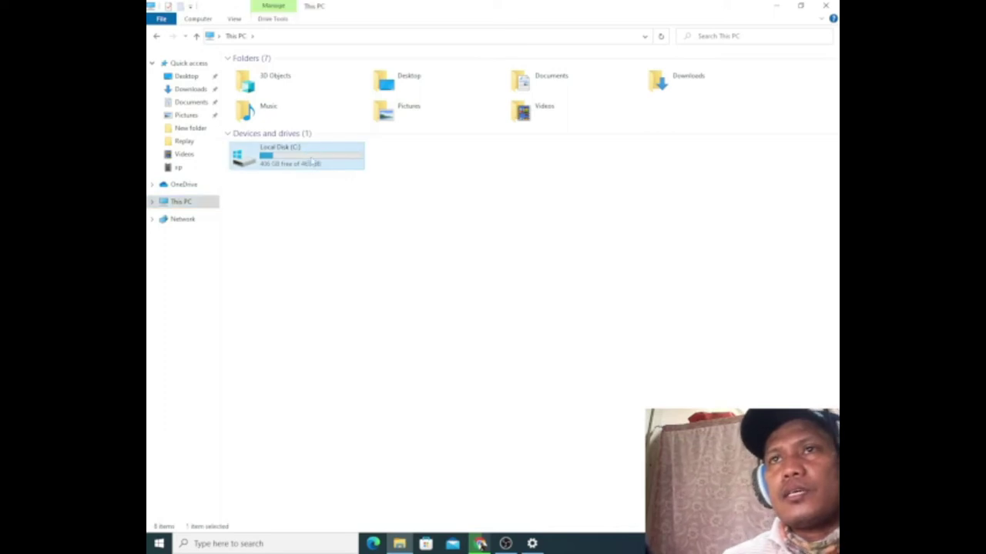
right_click(310, 157)
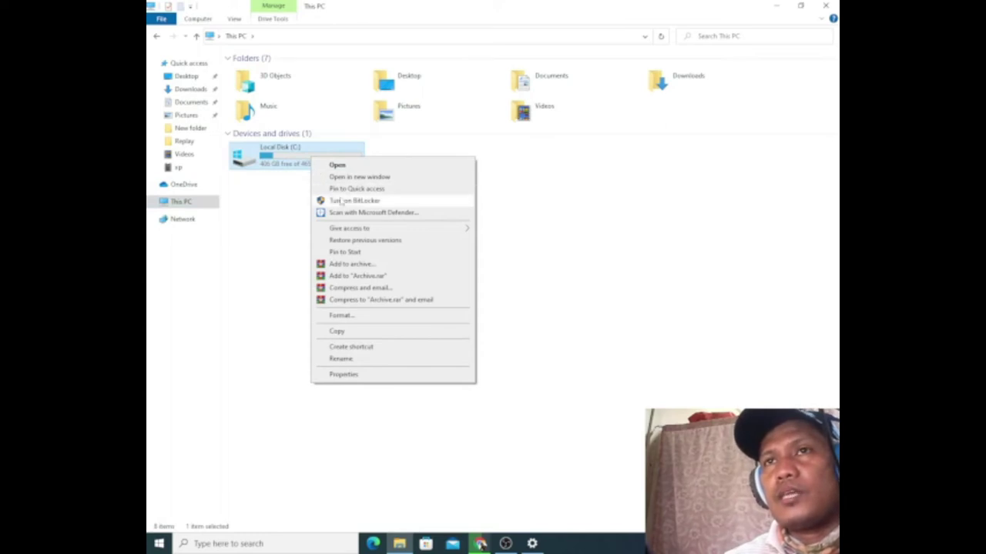
mouse_move(339, 225)
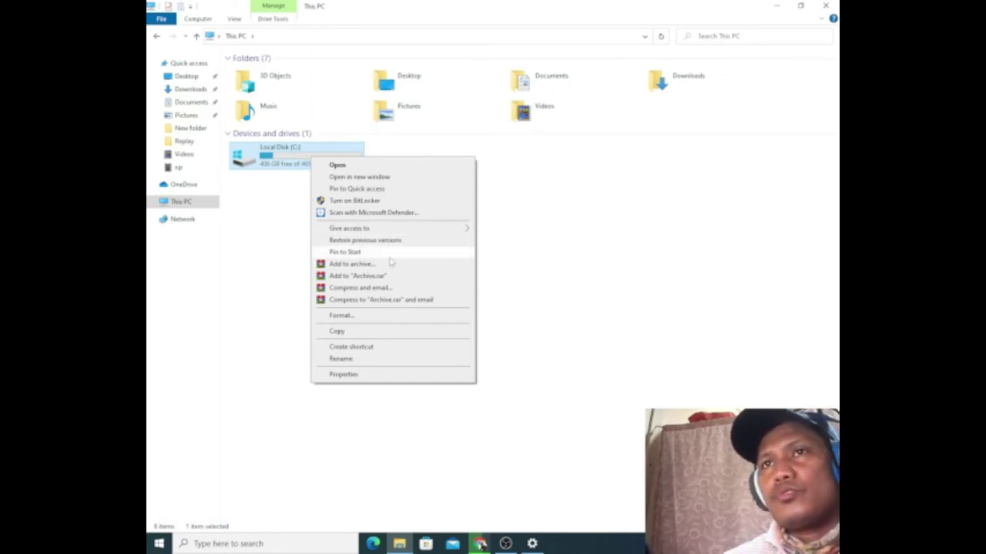
left_click(282, 218)
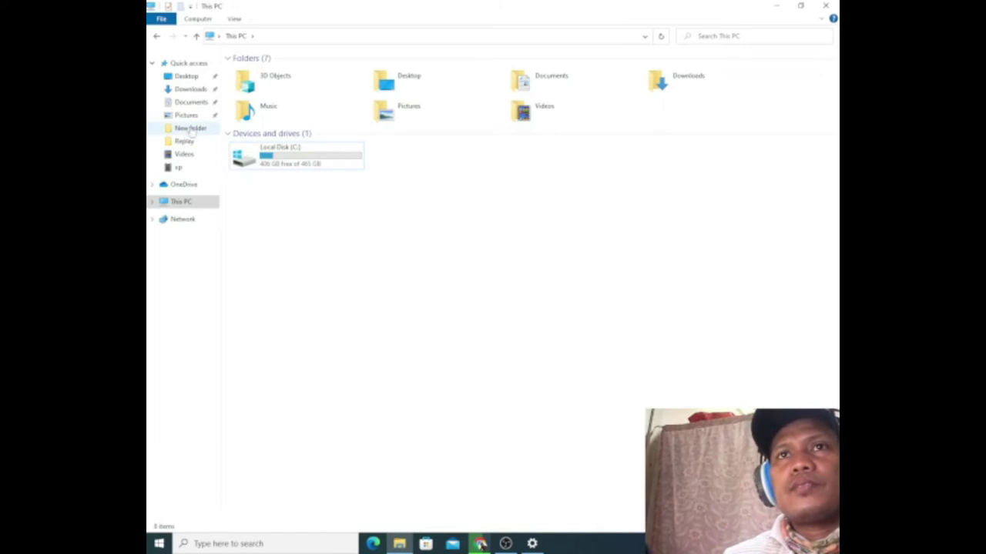
left_click(781, 11)
Refresh the desktop, check the progress of the game's zip download in Chrome, and minimize the browser
right_click(443, 176)
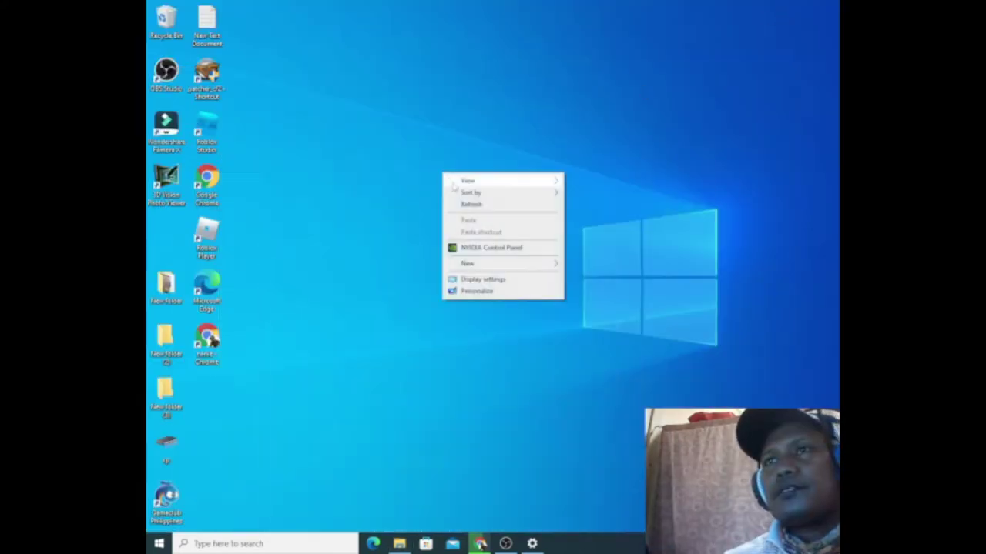
left_click(470, 204)
left_click(479, 543)
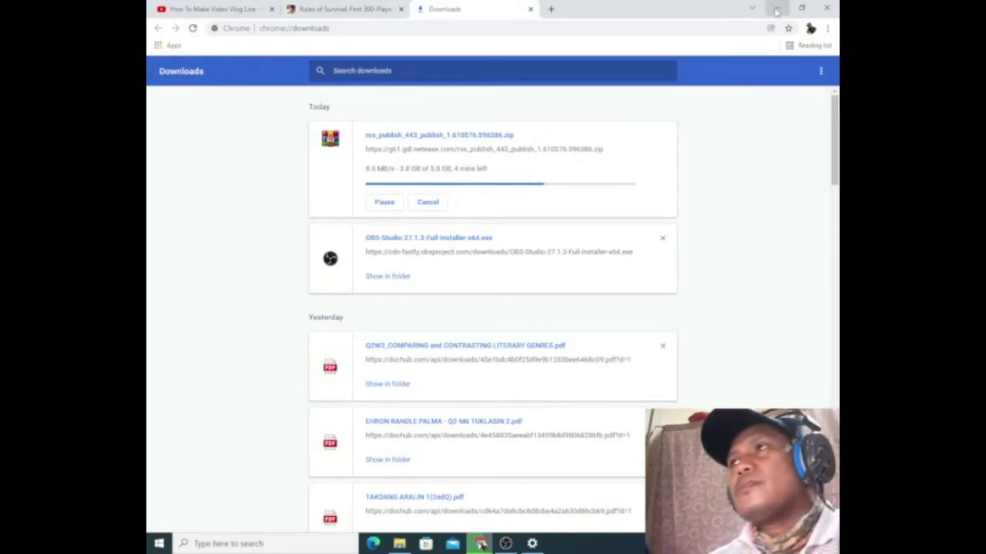
left_click(776, 11)
right_click(329, 151)
left_click(368, 182)
right_click(390, 161)
left_click(416, 192)
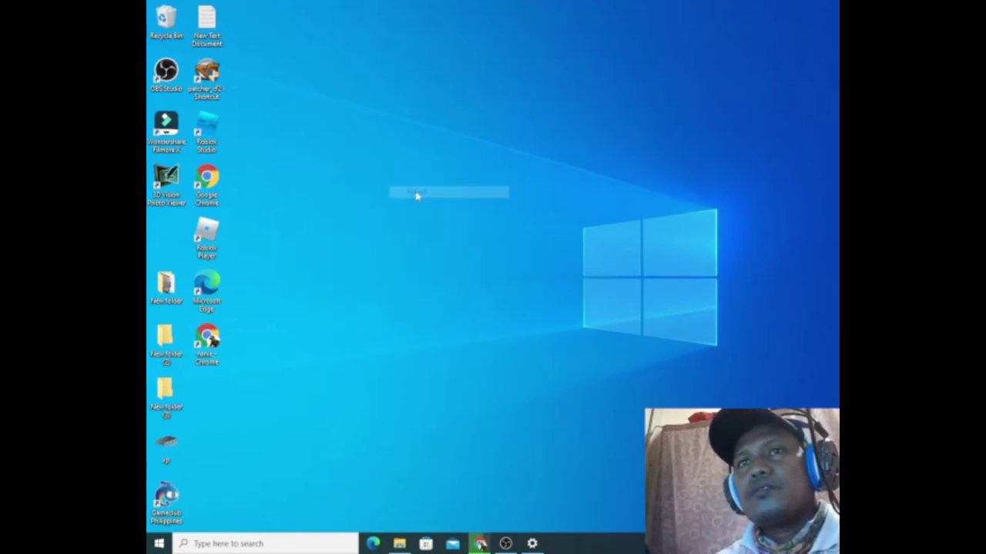
right_click(413, 188)
left_click(440, 217)
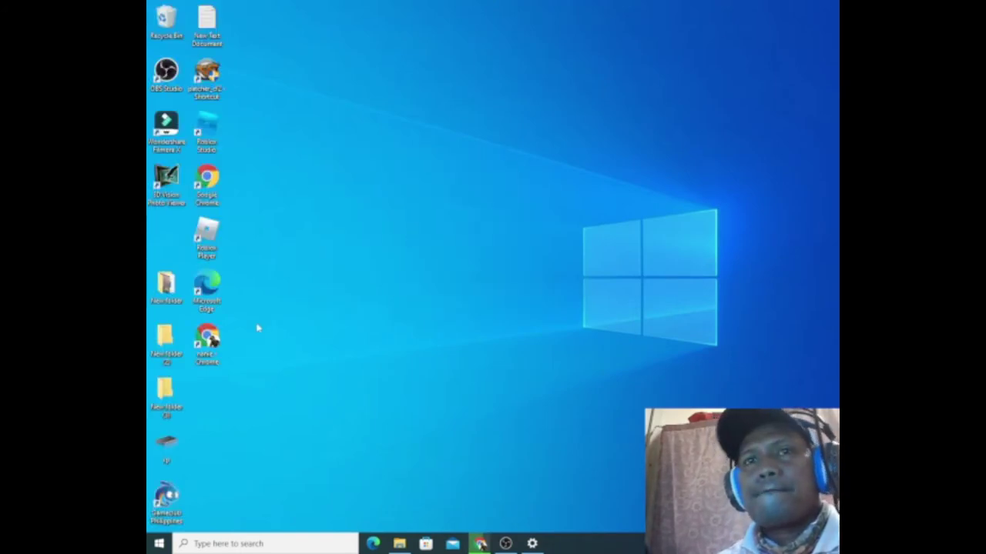
left_click(209, 198)
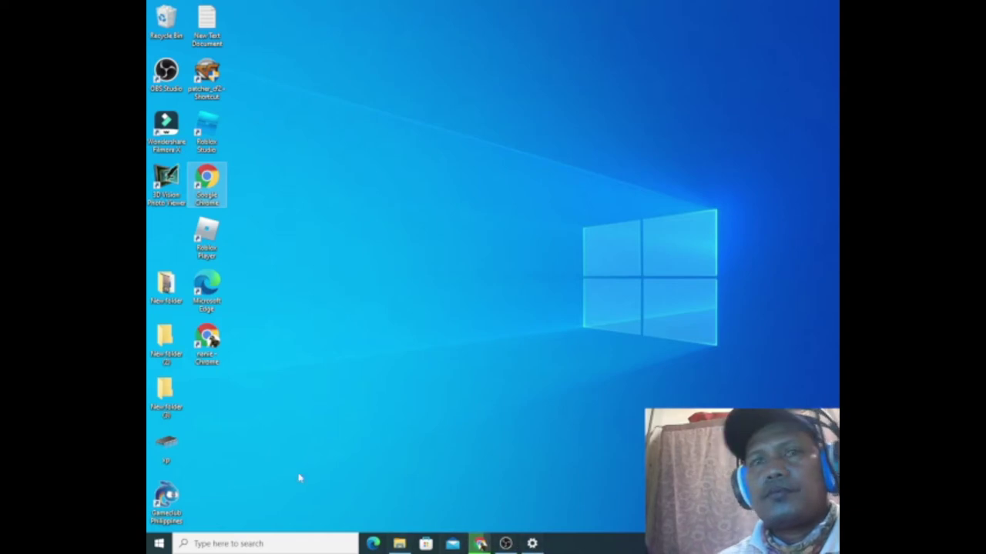
right_click(160, 543)
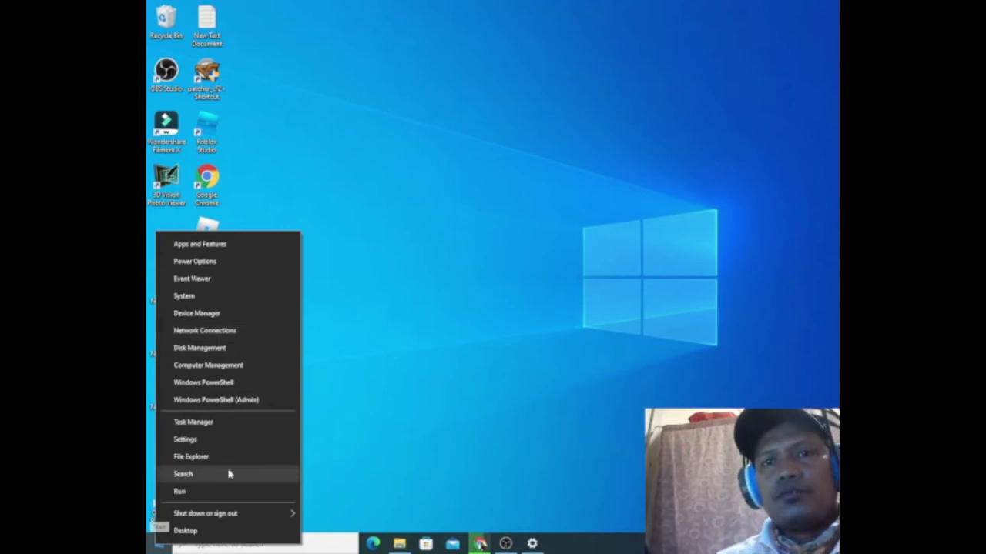
right_click(402, 196)
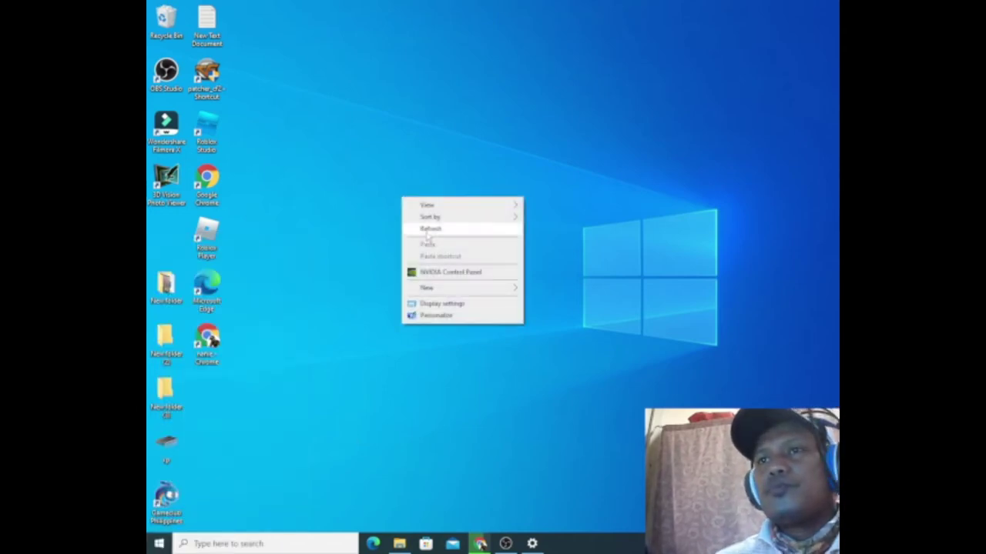
left_click(368, 217)
right_click(368, 217)
left_click(381, 240)
right_click(358, 213)
left_click(383, 242)
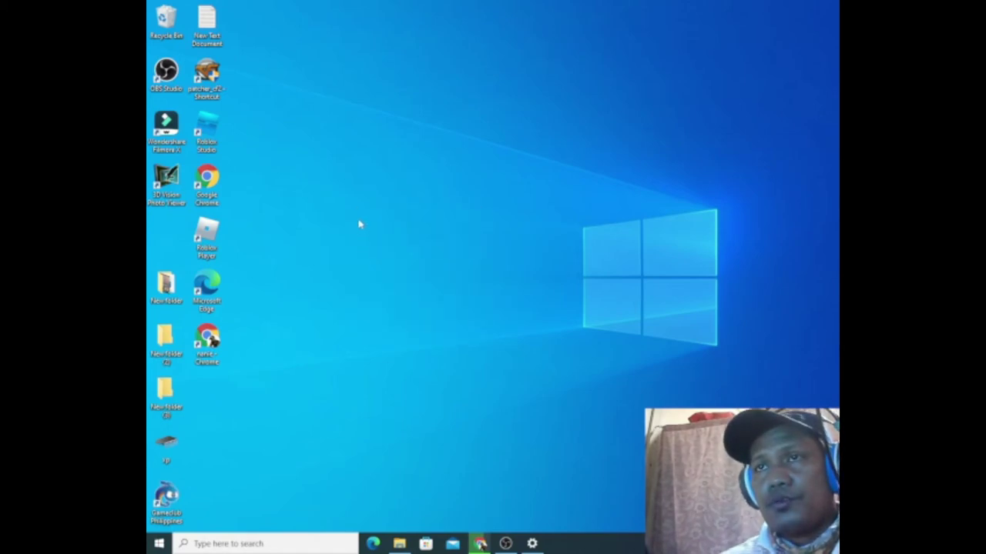
right_click(358, 222)
left_click(395, 254)
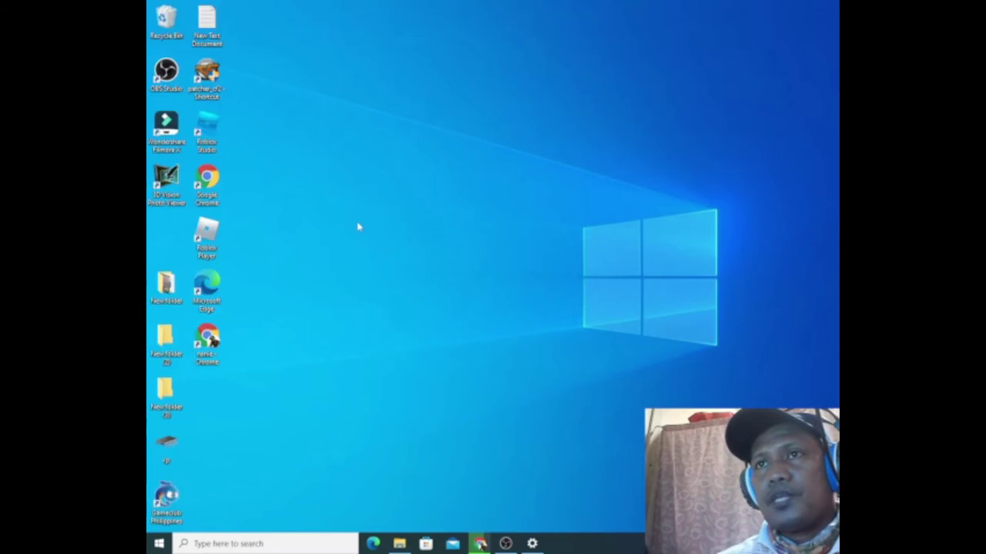
right_click(362, 212)
left_click(393, 245)
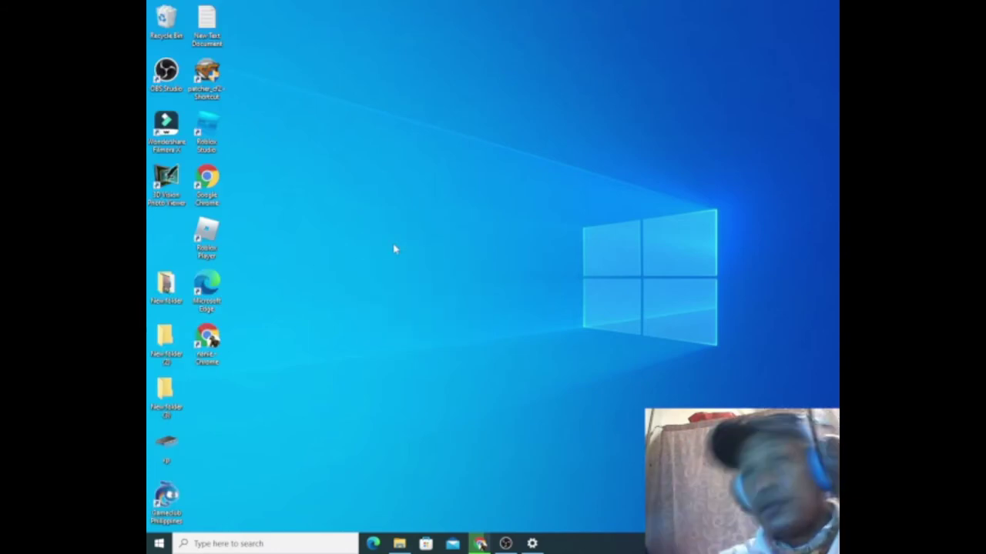
right_click(389, 238)
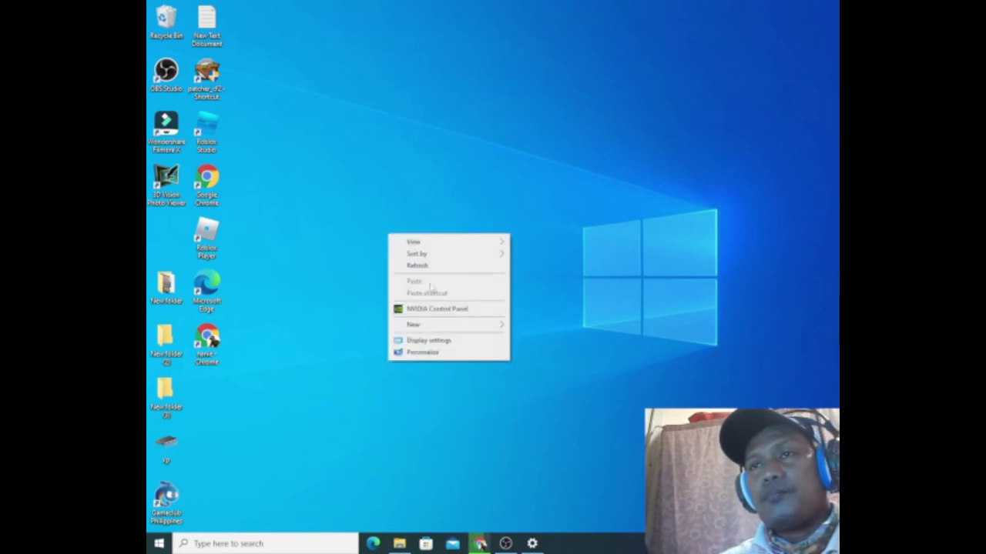
left_click(419, 270)
right_click(390, 244)
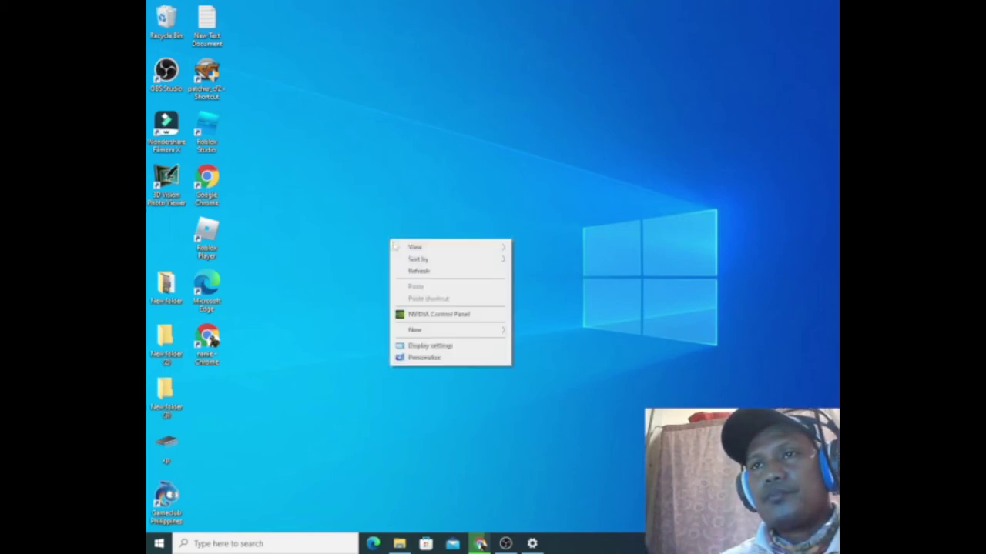
left_click(400, 264)
right_click(386, 231)
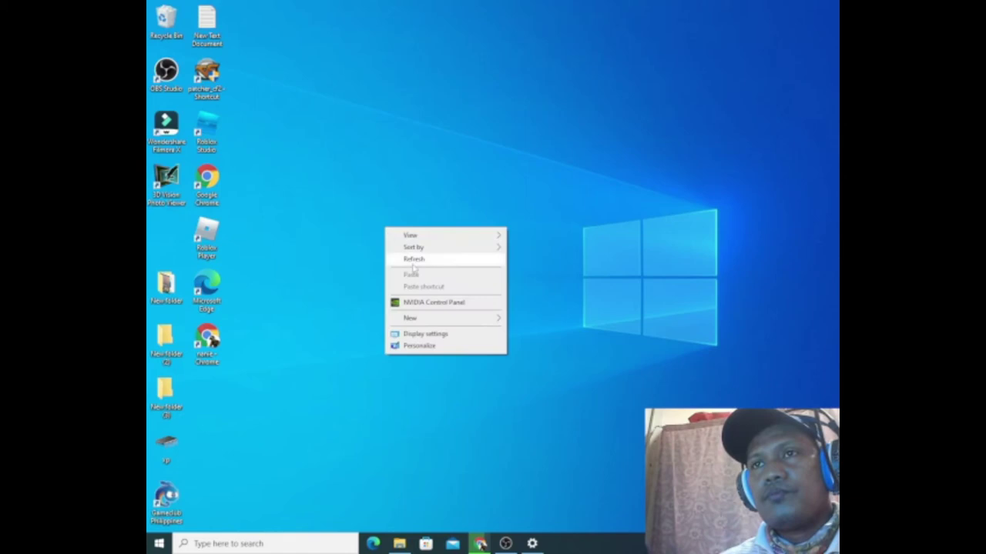
left_click(413, 265)
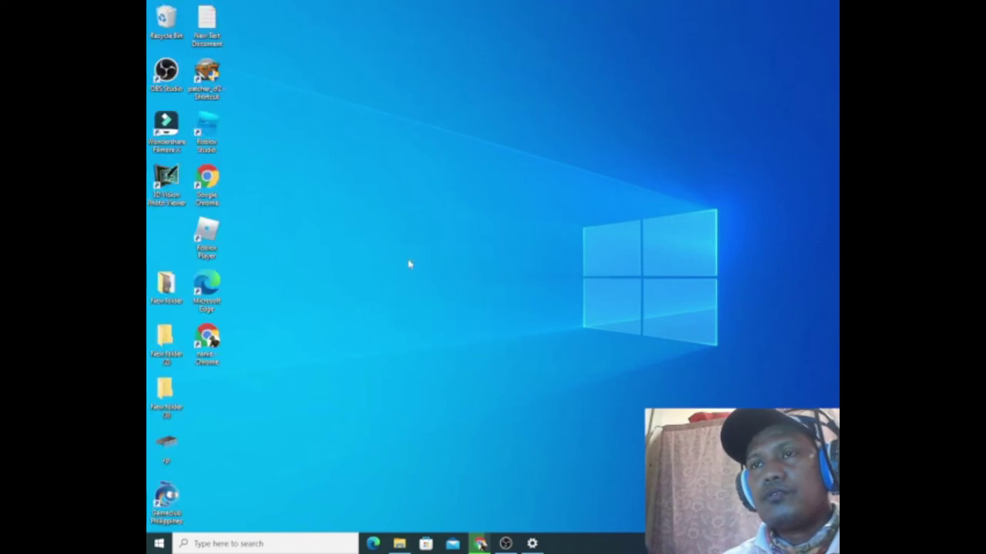
right_click(372, 212)
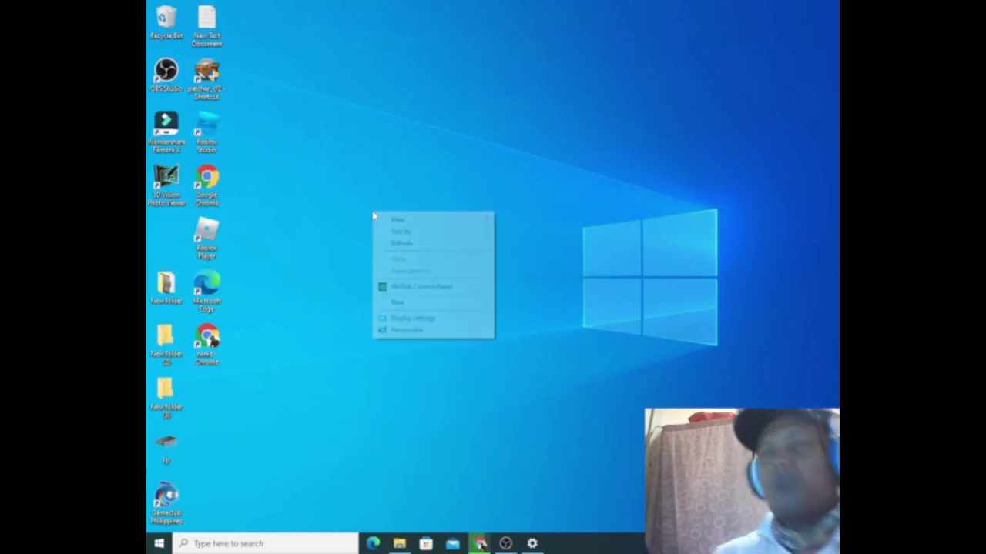
left_click(401, 245)
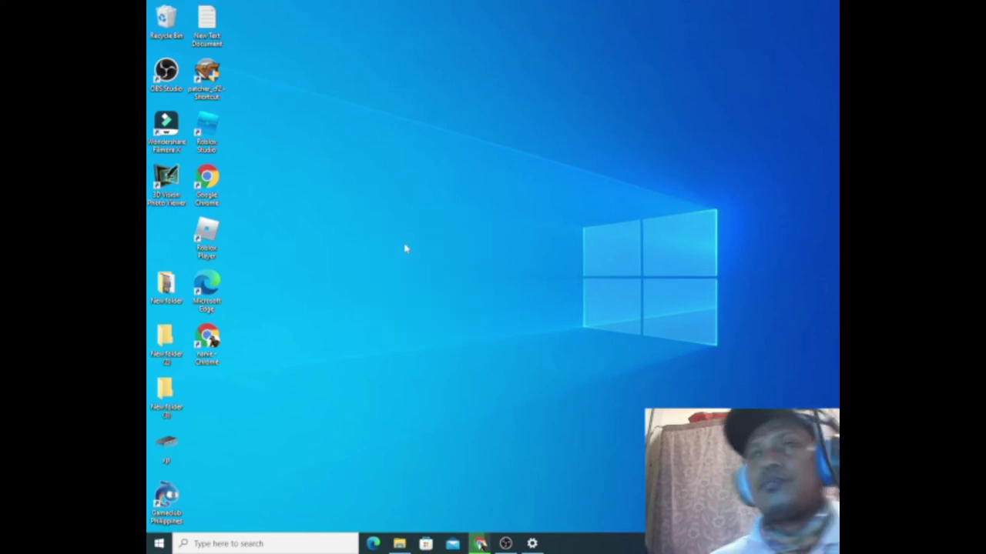
right_click(388, 218)
left_click(420, 246)
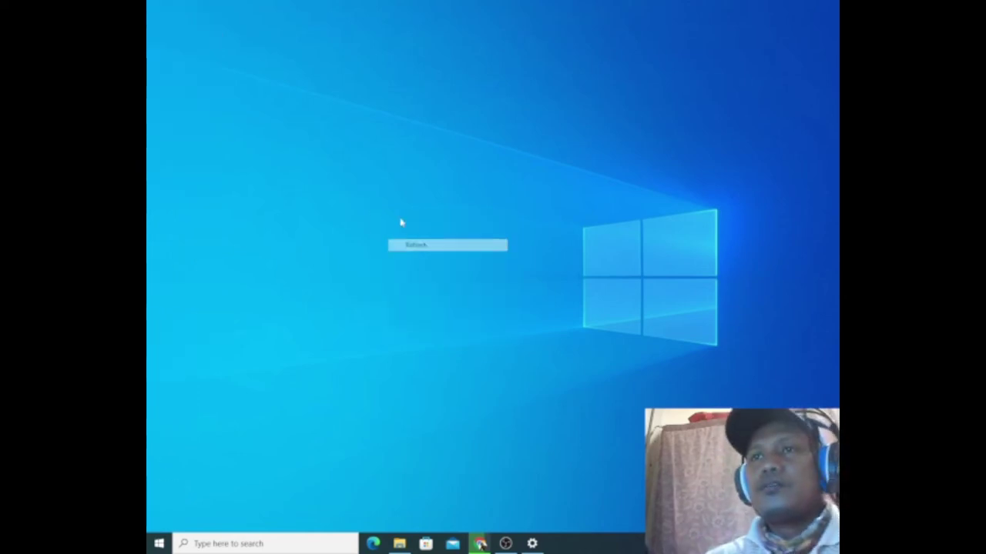
right_click(387, 187)
left_click(409, 214)
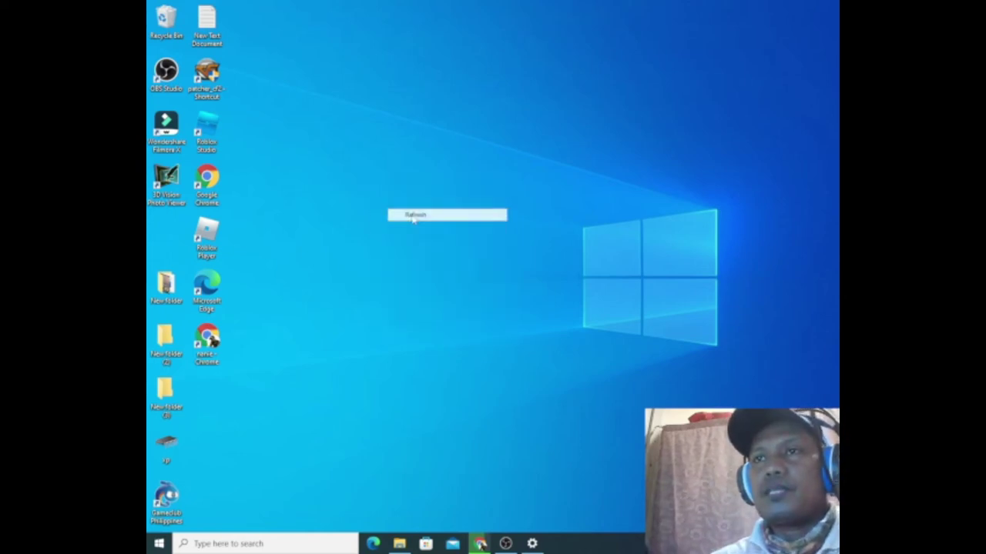
right_click(378, 176)
left_click(392, 205)
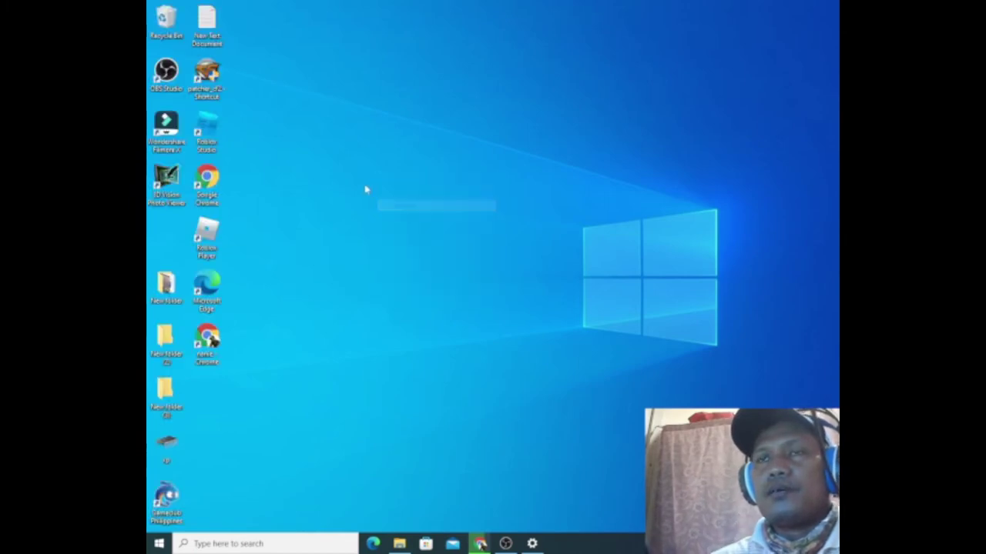
right_click(367, 174)
left_click(397, 206)
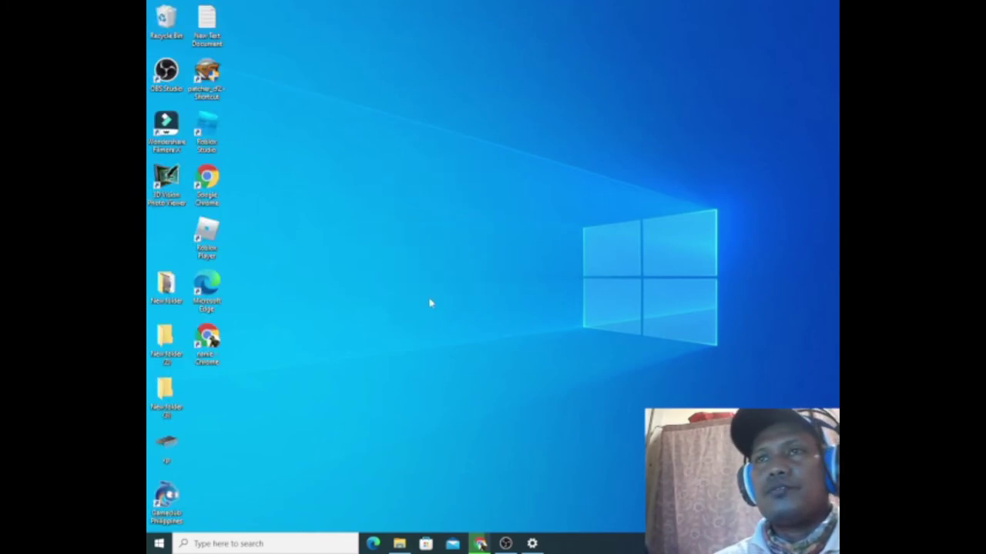
right_click(373, 187)
left_click(399, 219)
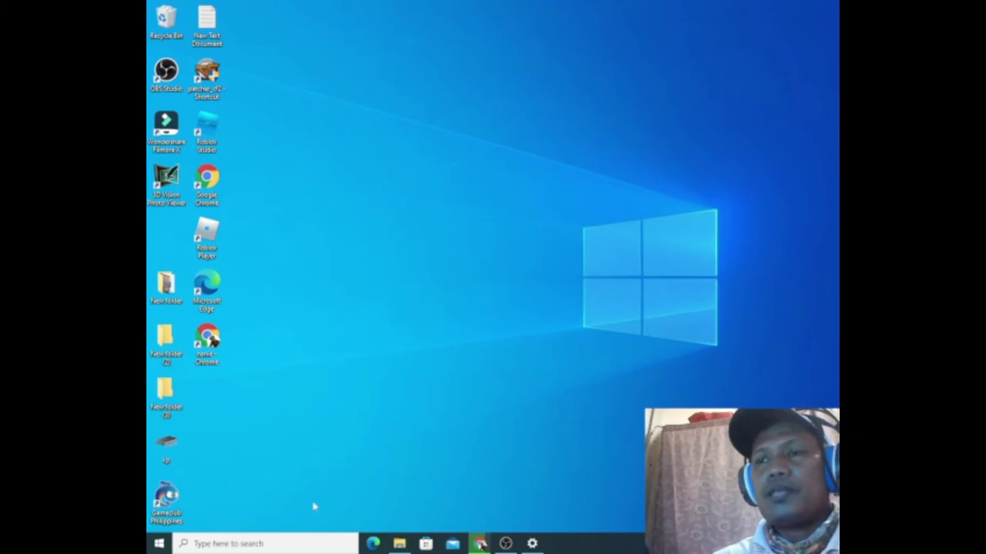
Switch to Chrome and search Google for "garena" in a new tab
left_click(480, 544)
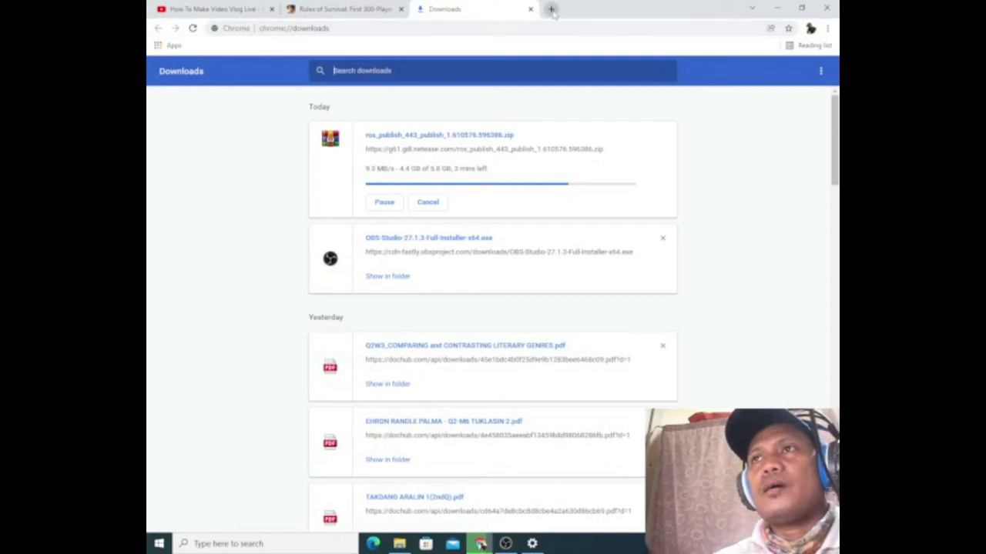
left_click(551, 9)
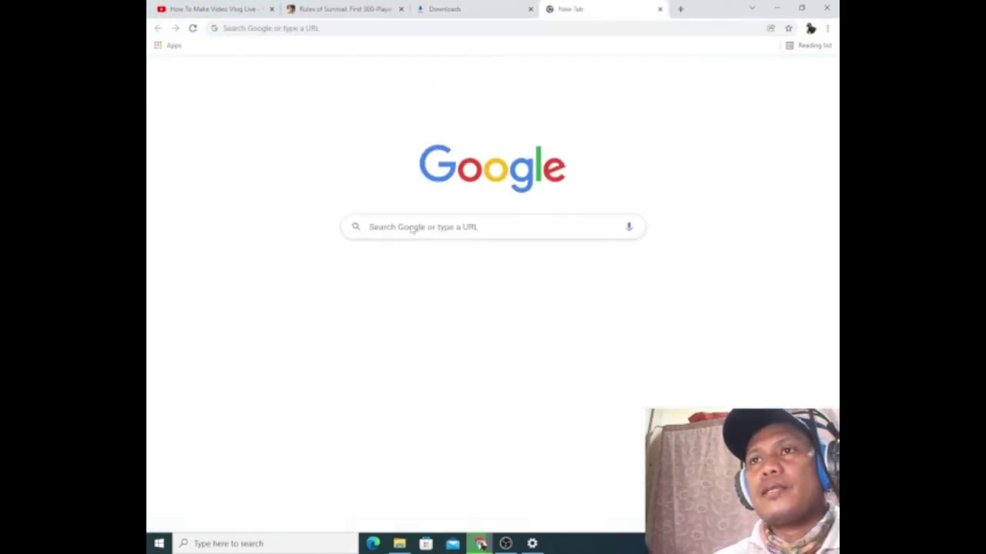
left_click(412, 228)
type("garena")
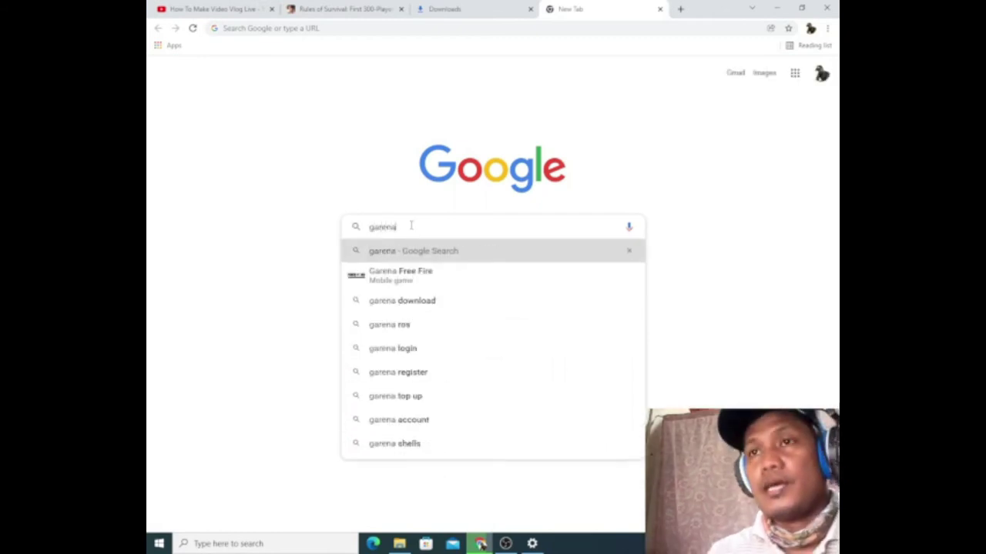
key("Return")
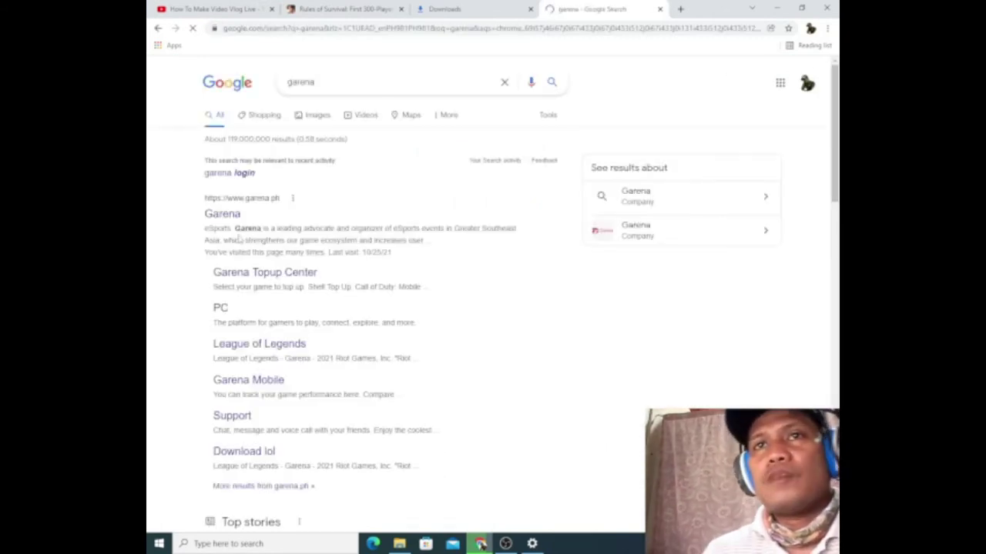
Open the garena.ph website from the search results and go to League of Legends from its list of PC games
left_click(221, 215)
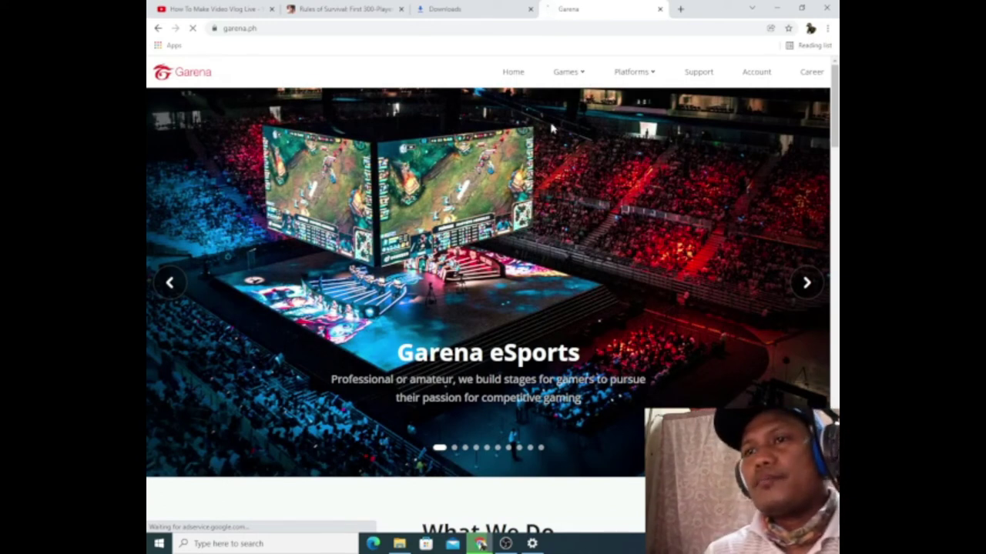
mouse_move(581, 77)
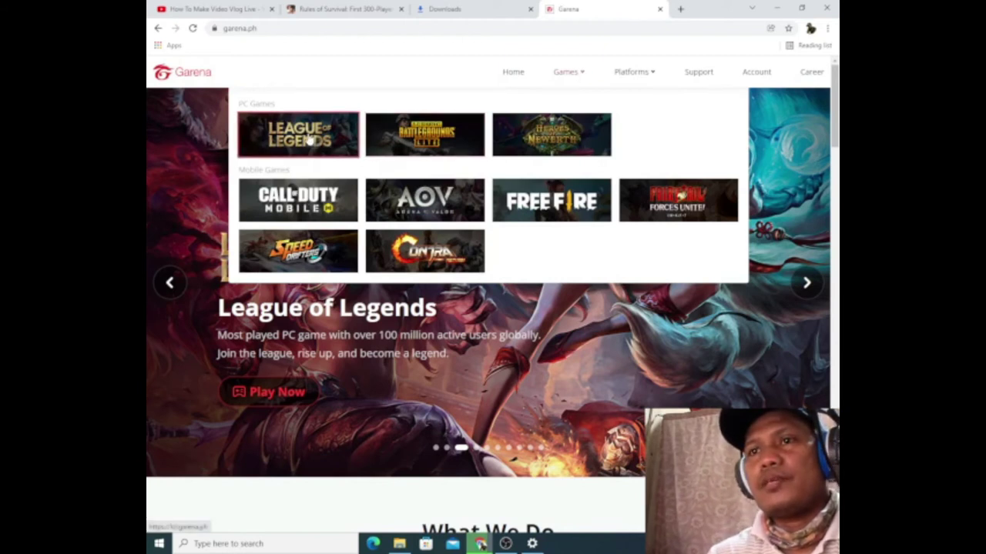
left_click(309, 139)
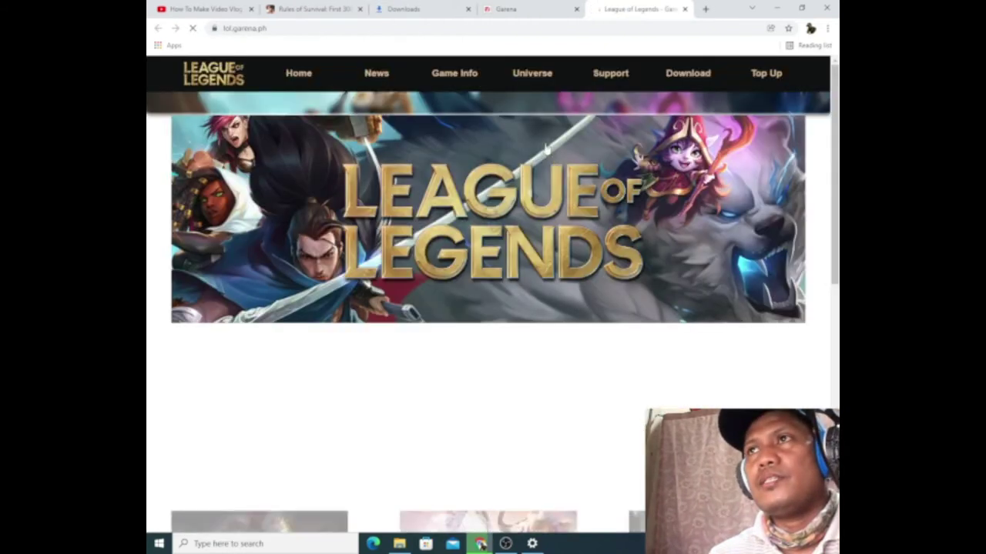
Look through the news on the League of Legends home page and go to the site's Download page
scroll(470, 223, "down", 2)
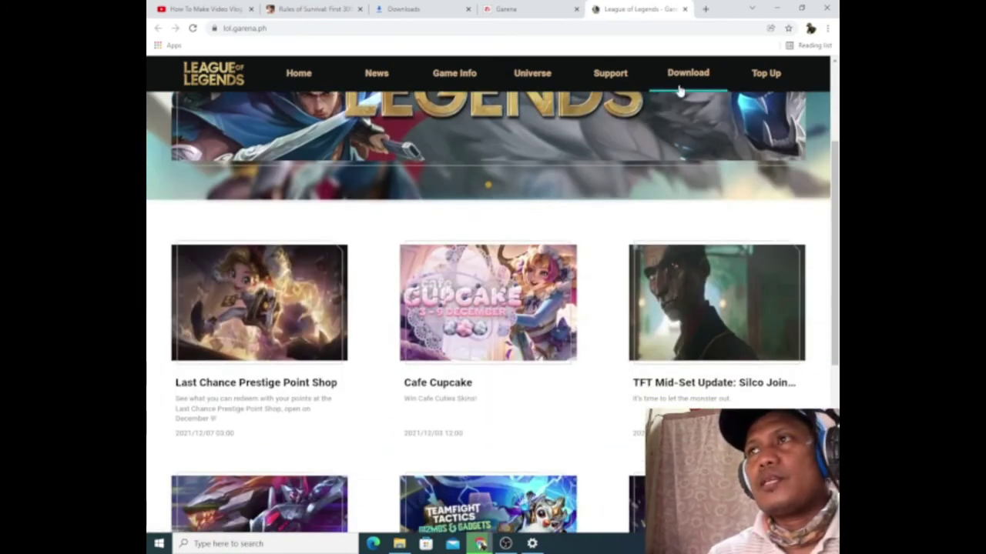
scroll(482, 237, "down", 2)
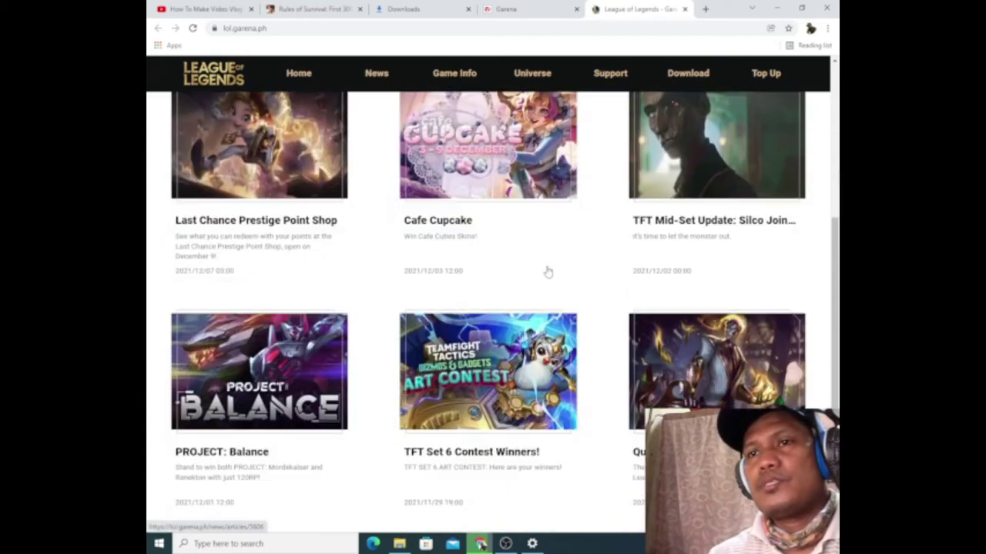
scroll(491, 279, "down", 2)
scroll(491, 276, "up", 3)
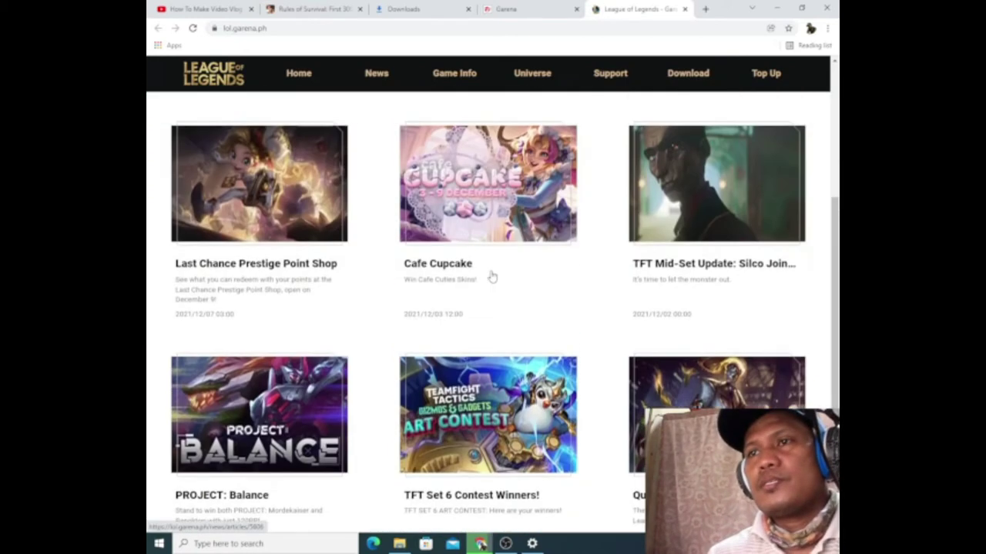
scroll(491, 275, "up", 4)
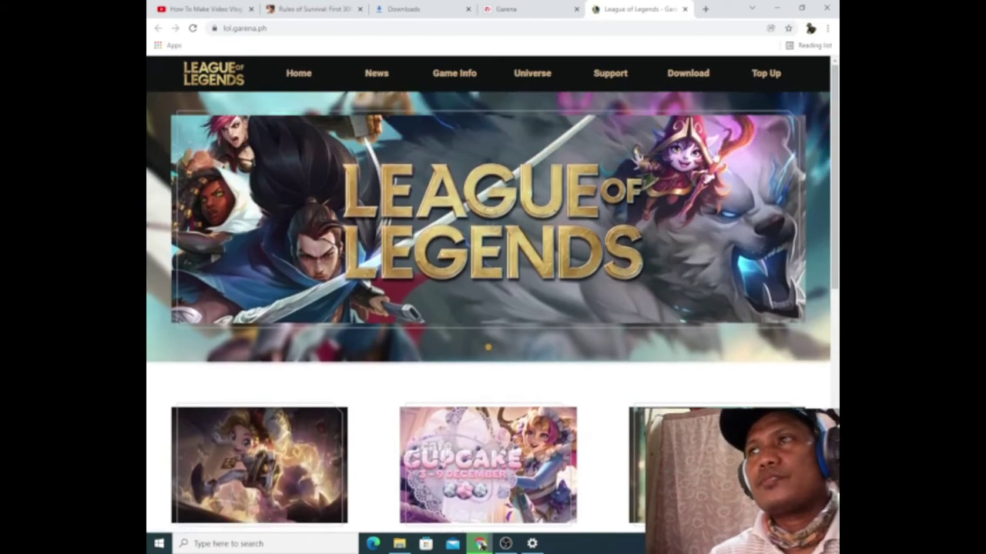
left_click(688, 77)
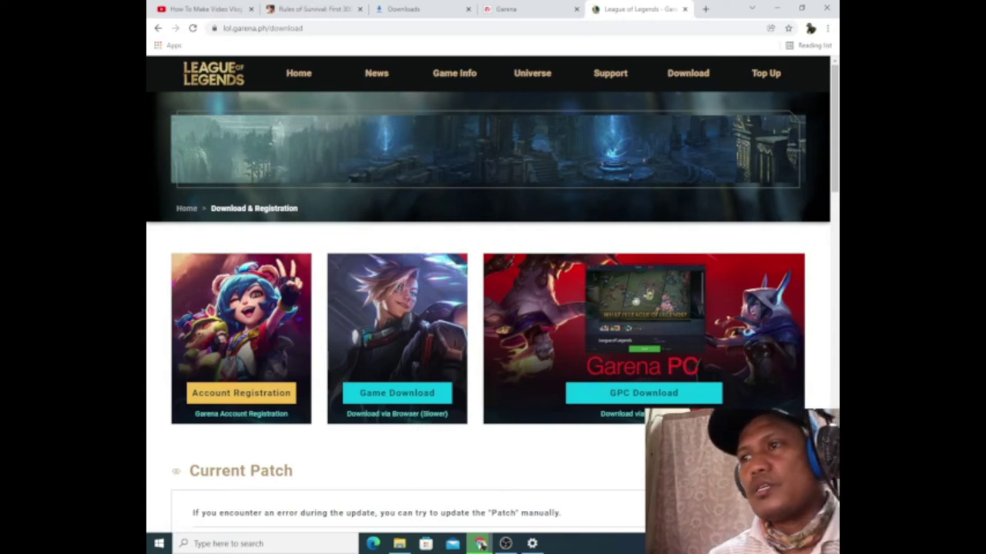
Download the Garena PC client installer from the GPC download page and check its progress in Chrome's downloads list
left_click(633, 404)
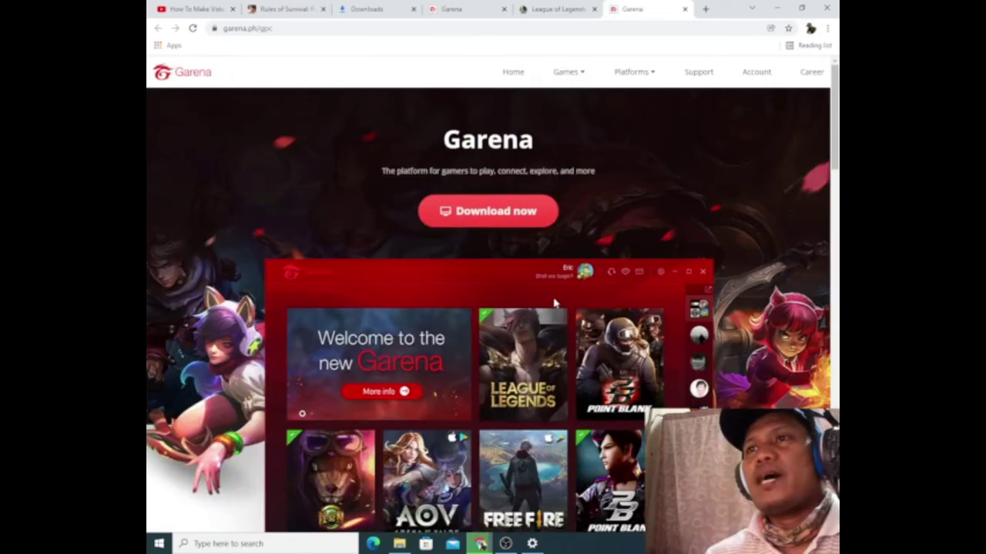
left_click(498, 219)
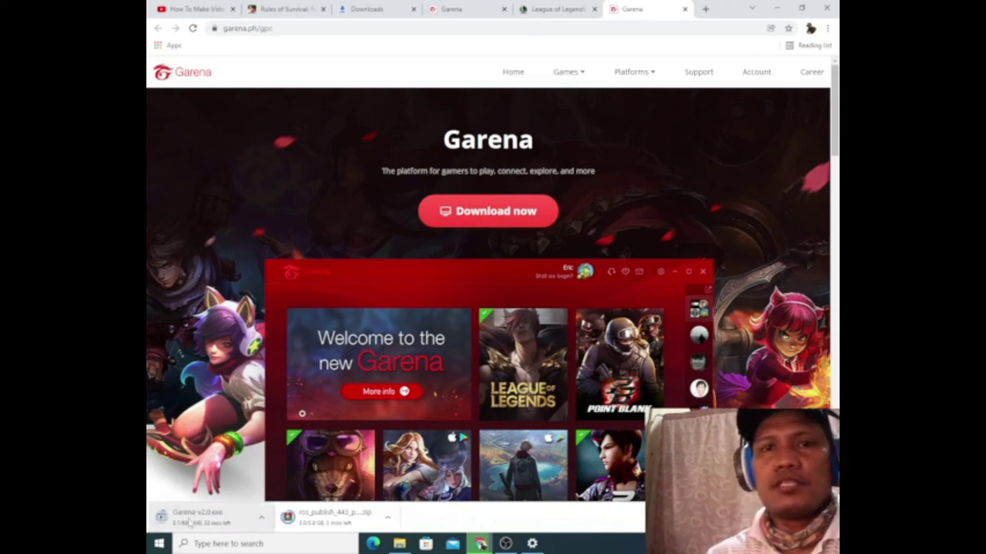
key("ctrl+j")
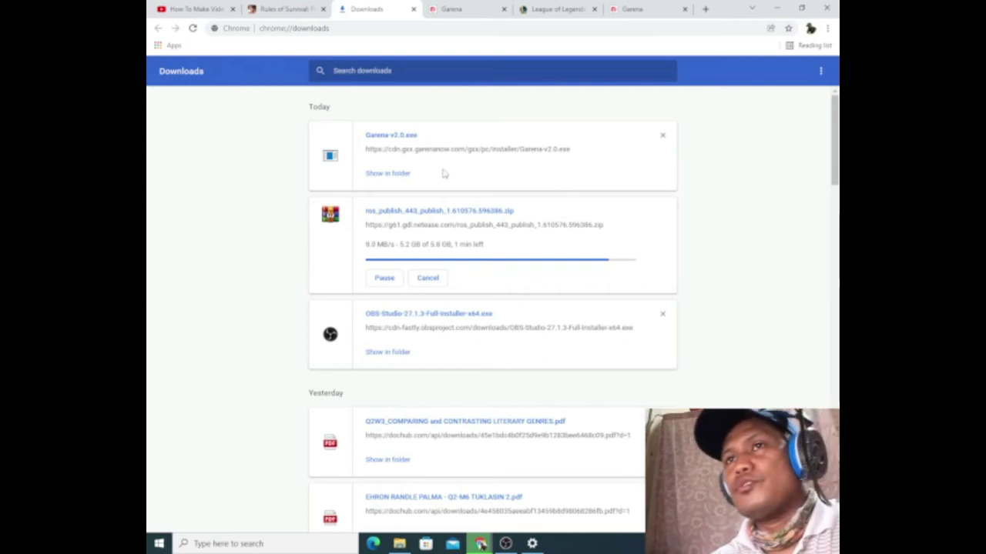
Revisit the open Garena and League of Legends pages, looking over Garena's games list and the League of Legends download options
left_click(572, 13)
left_click(630, 11)
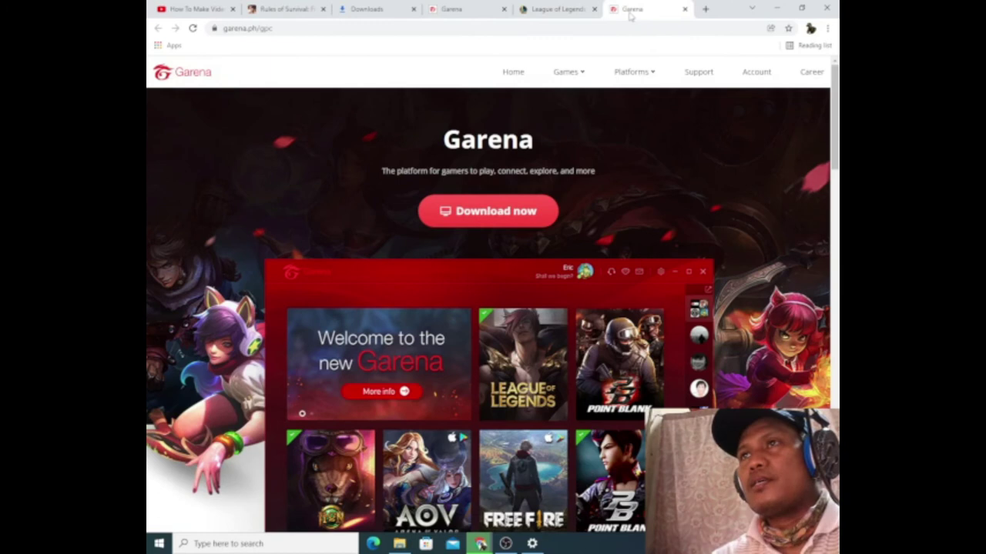
mouse_move(565, 72)
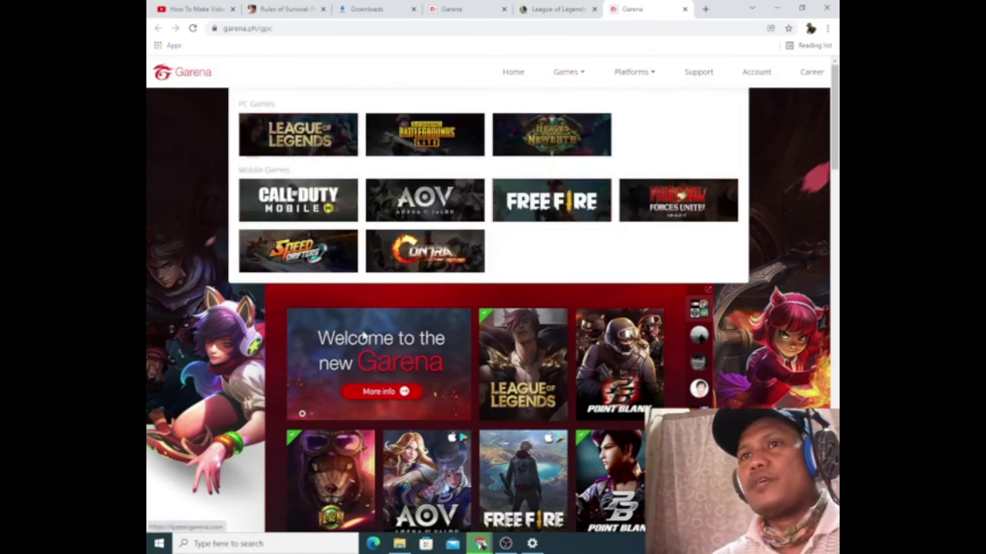
scroll(513, 372, "down", 3)
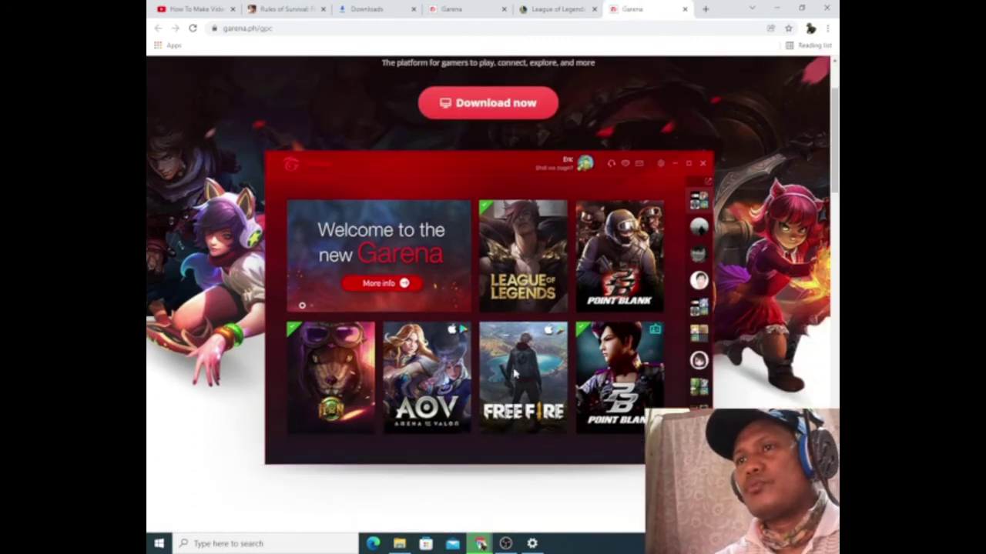
scroll(514, 372, "up", 3)
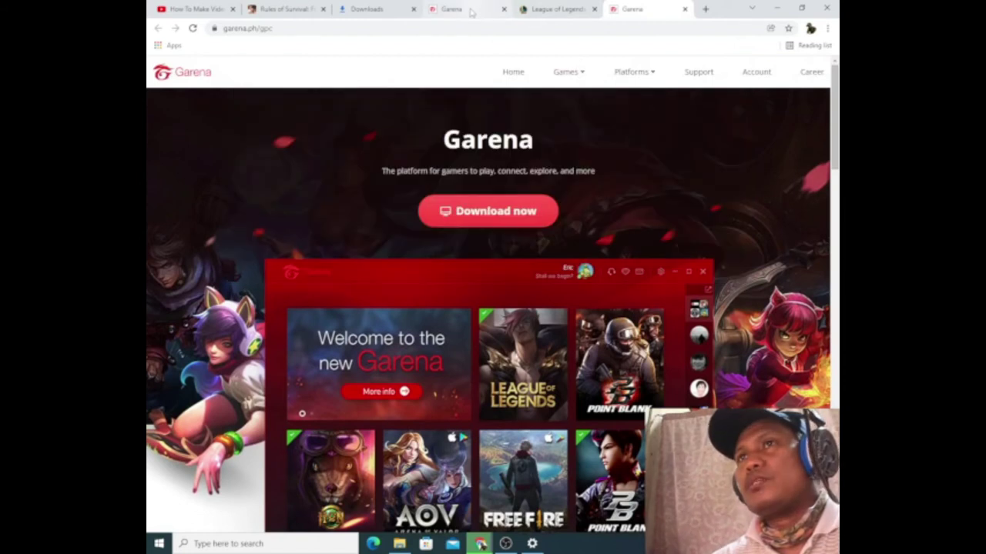
left_click(479, 10)
left_click(568, 10)
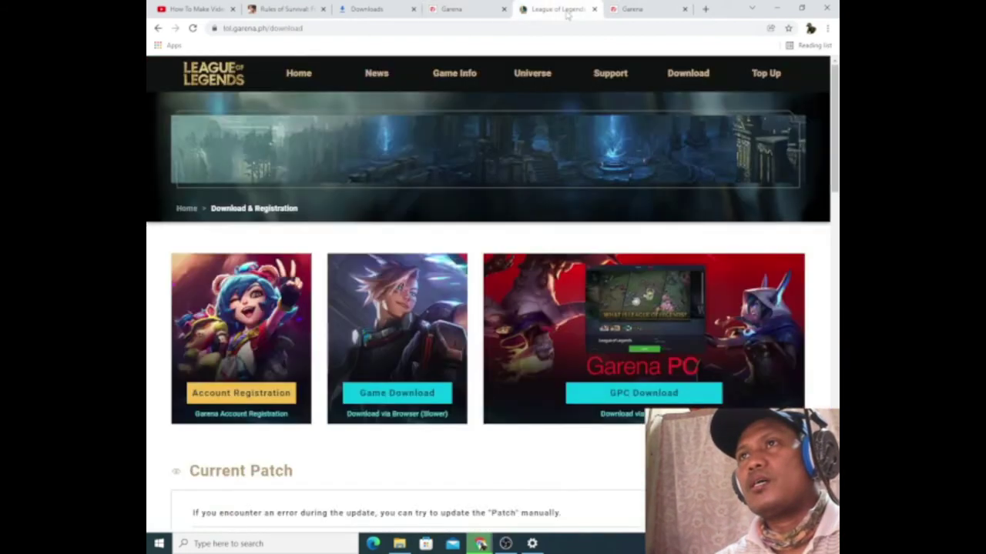
Show the downloaded Garena-v2.0.exe in its folder from Chrome's downloads list and try to launch it
left_click(381, 10)
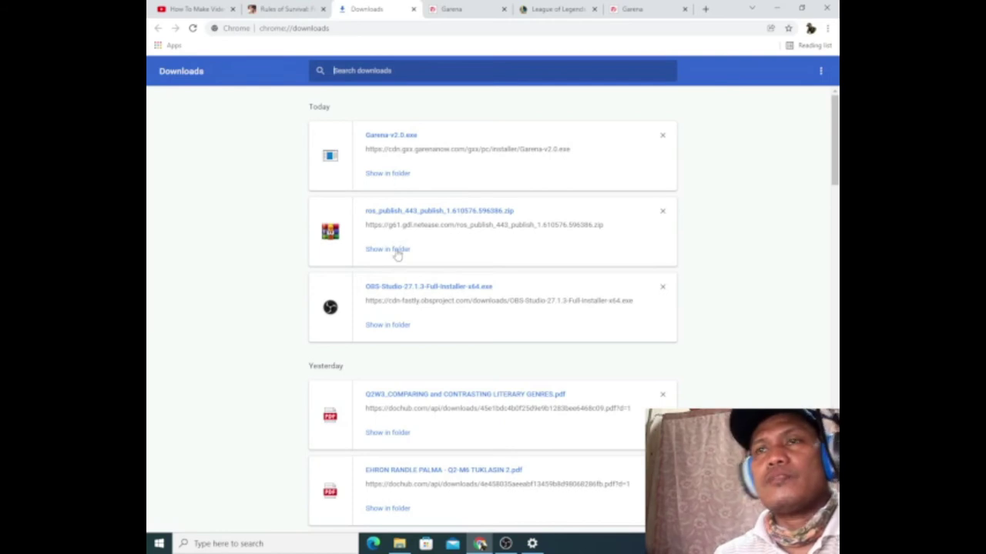
left_click(398, 177)
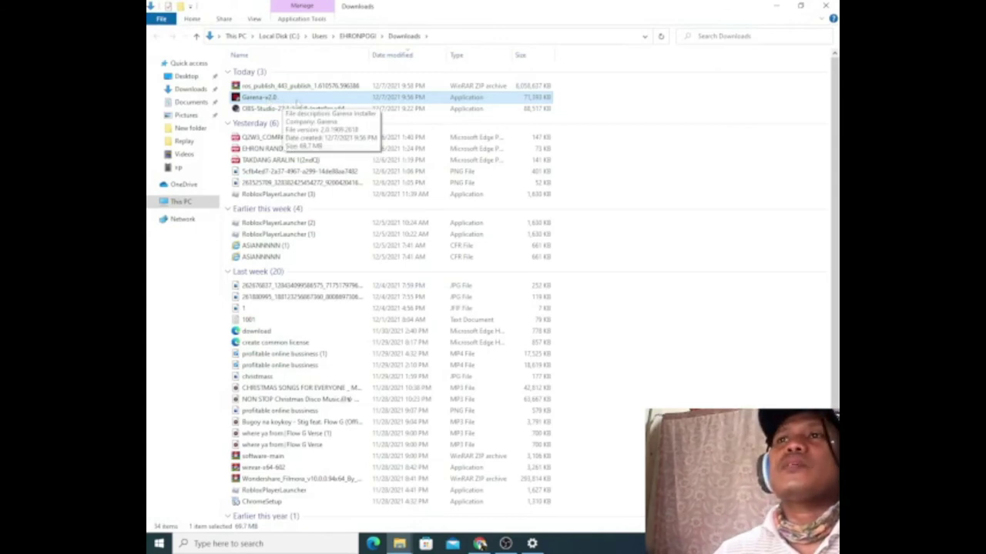
double_click(303, 100)
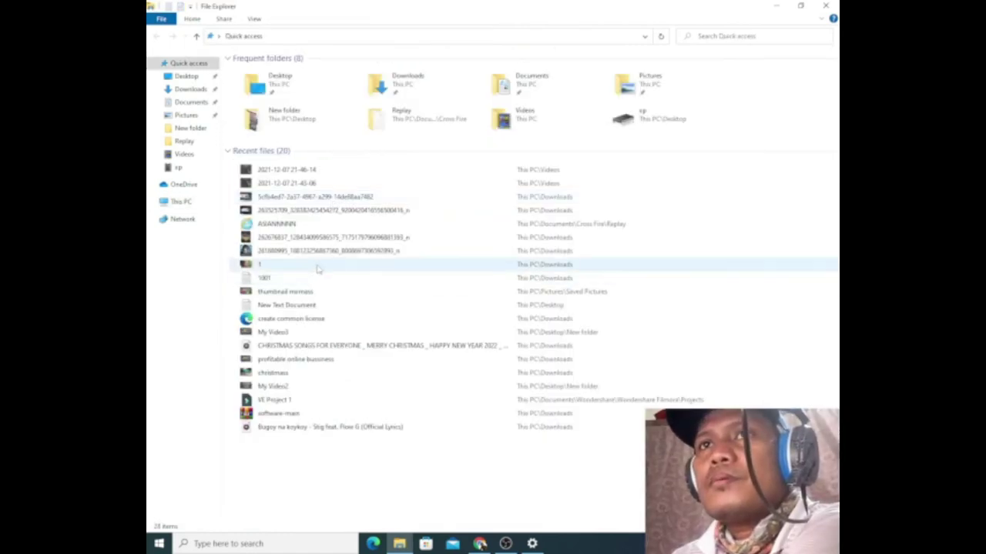
Run Garena-v2.0 from the Downloads folder as administrator and approve the permission request
left_click(190, 88)
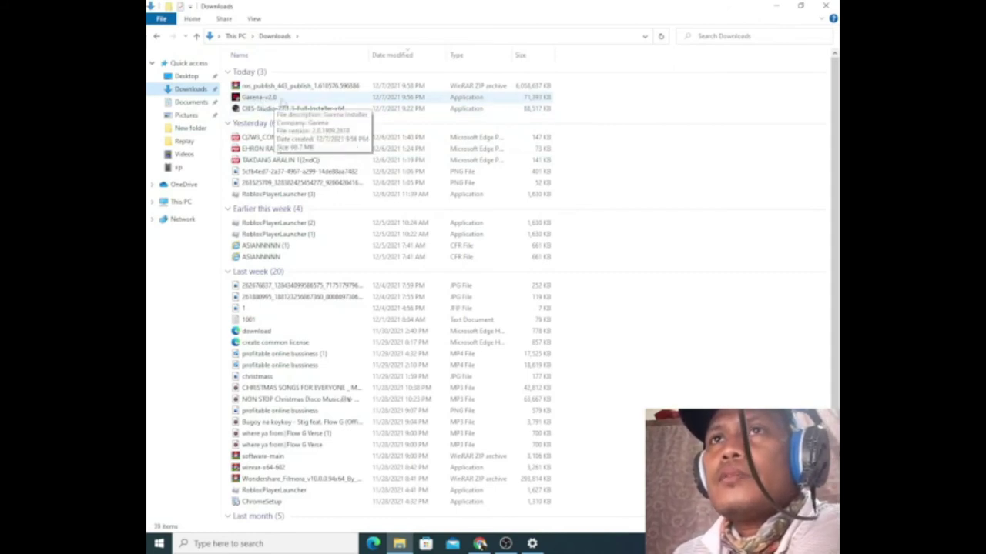
right_click(283, 101)
left_click(269, 97)
right_click(269, 98)
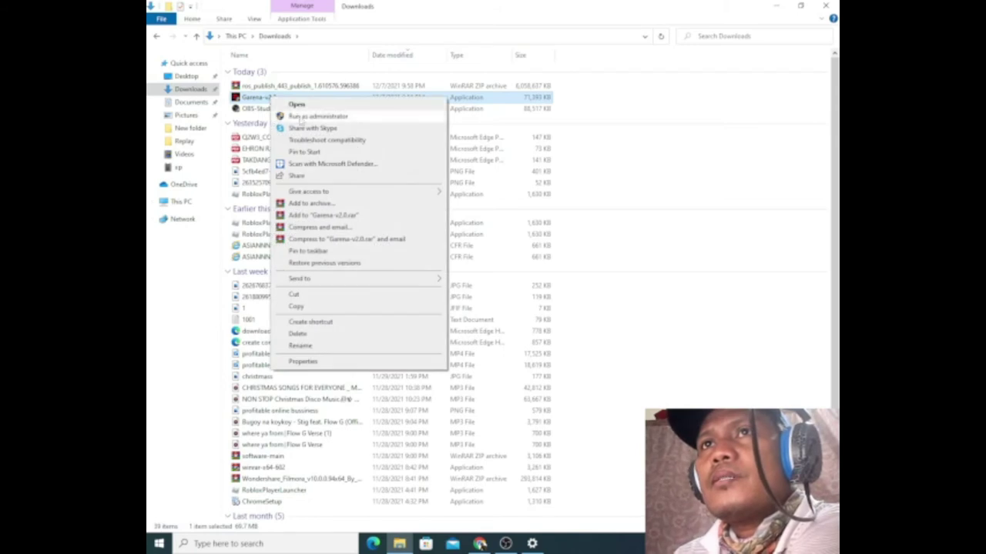
left_click(308, 117)
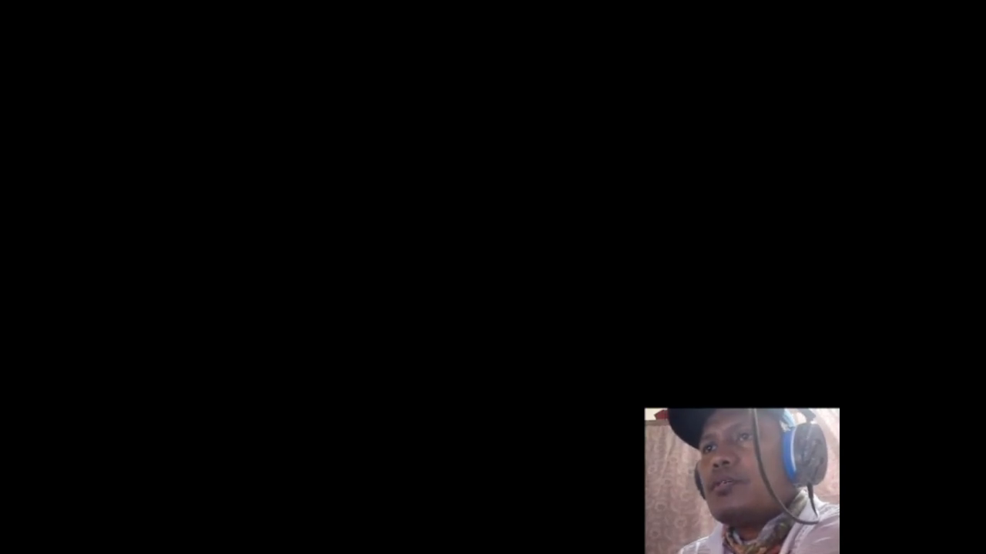
left_click(485, 318)
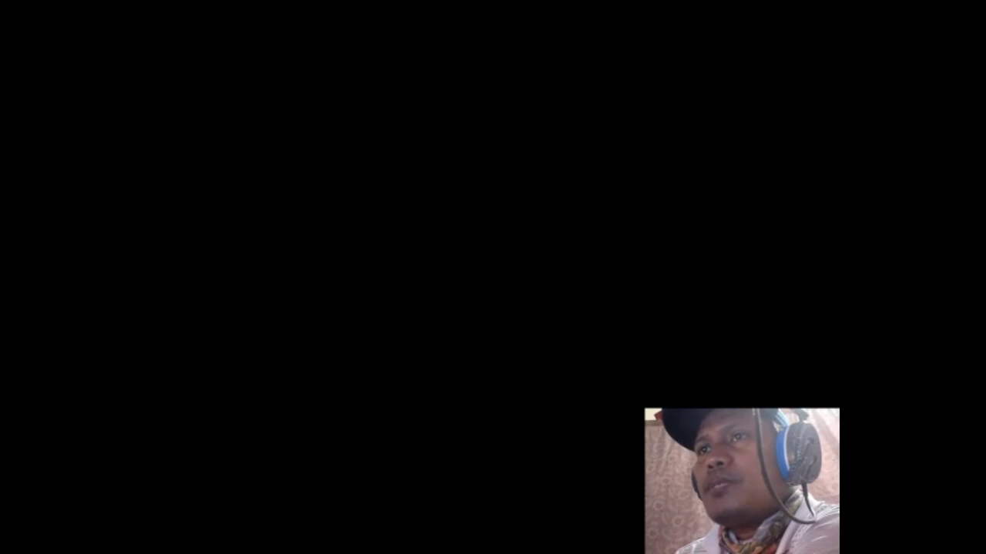
left_click(510, 315)
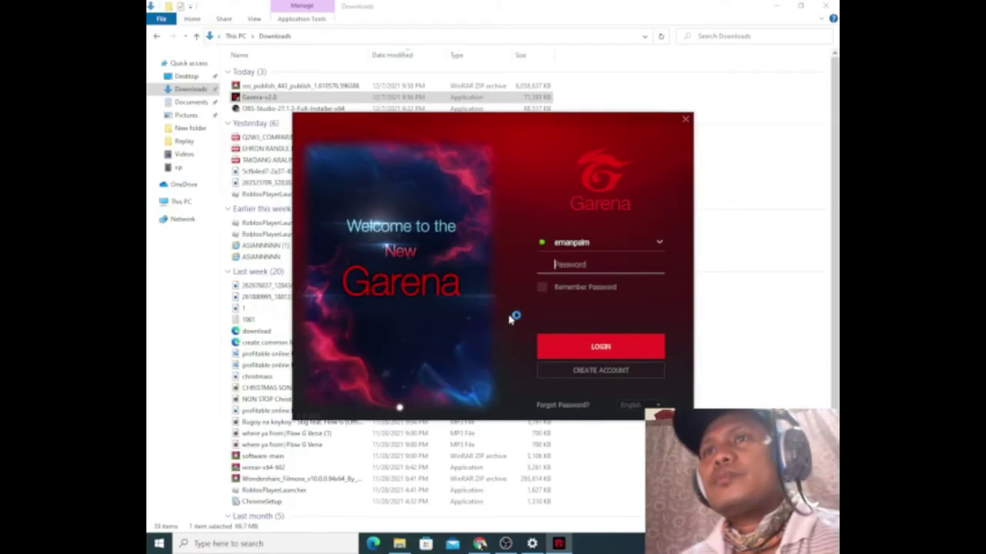
Enter the account password in the Garena client for the prefilled username and log in
left_click(581, 279)
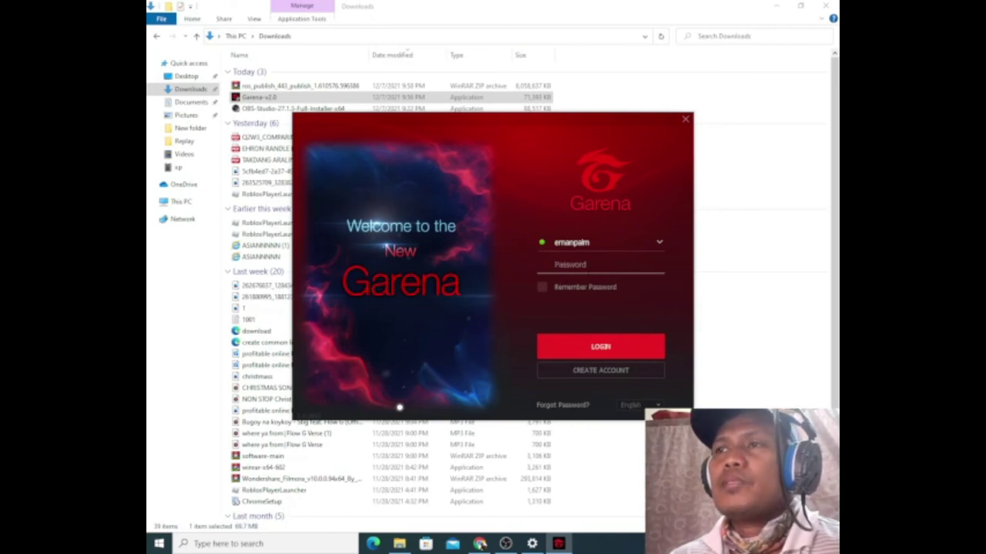
type("e")
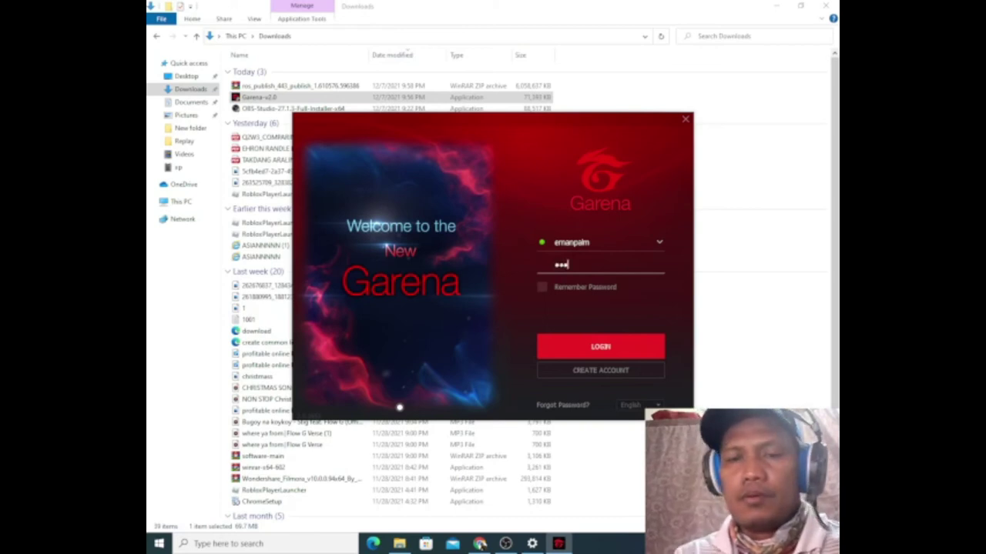
type("••••••••")
key("Return")
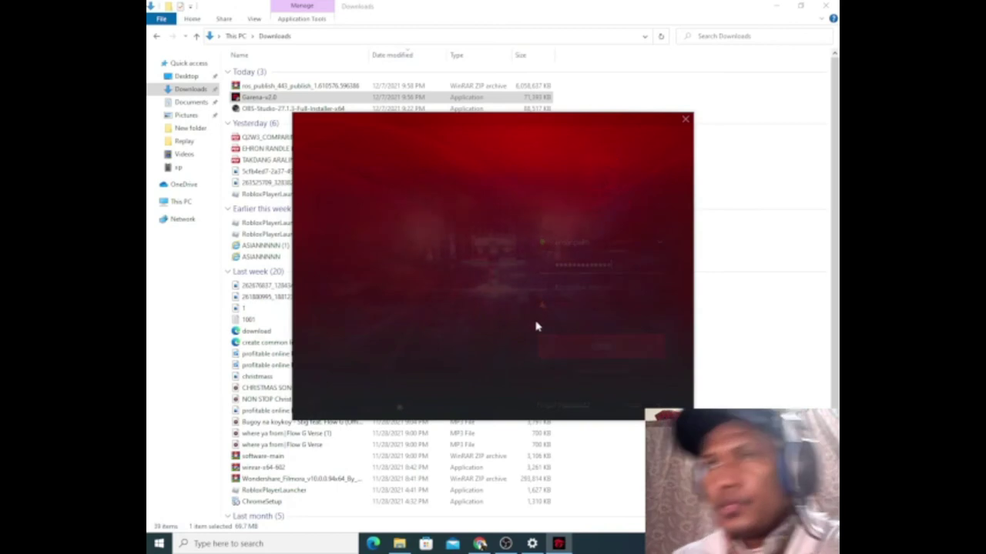
Check OBS and the YouTube live stream in Chrome, and minimize both to return to the Garena client
left_click(504, 545)
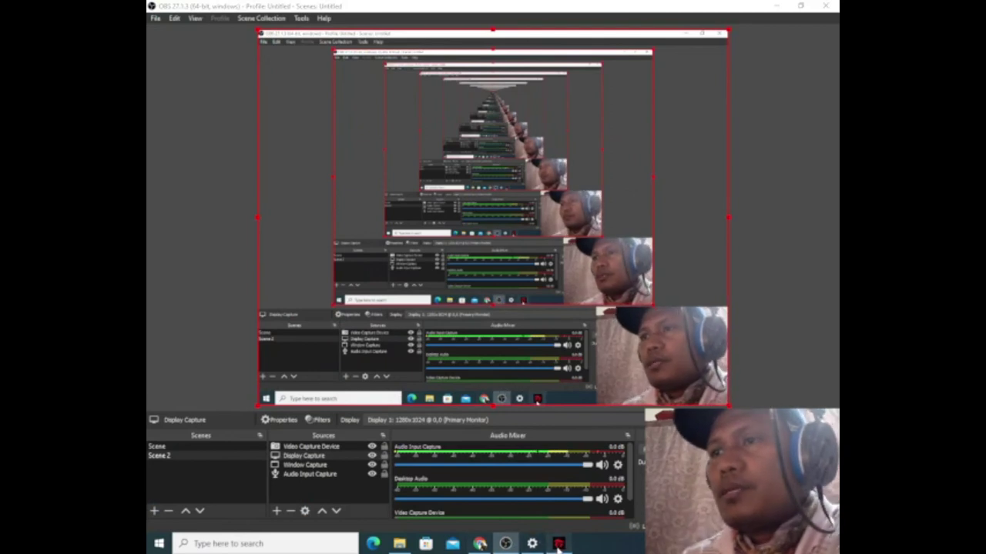
left_click(479, 545)
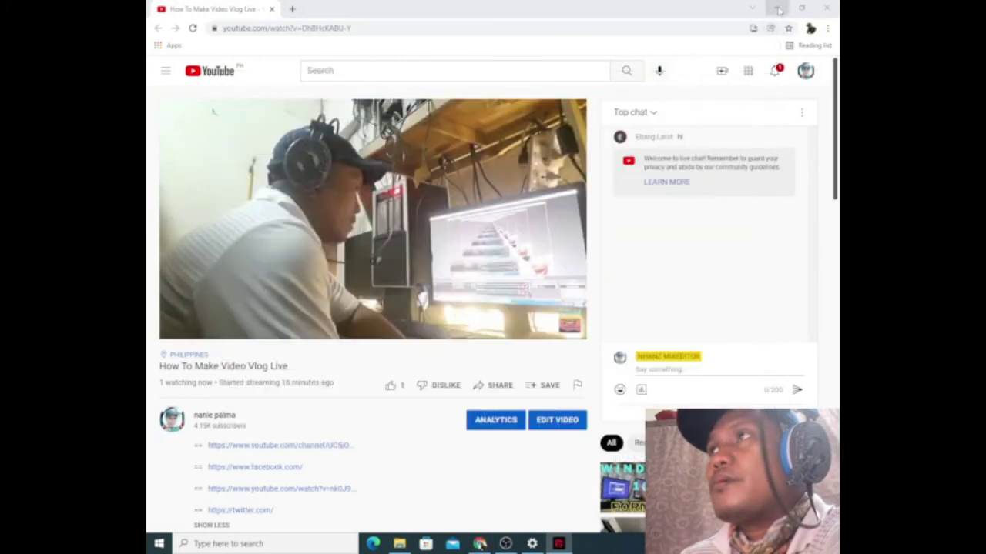
left_click(505, 545)
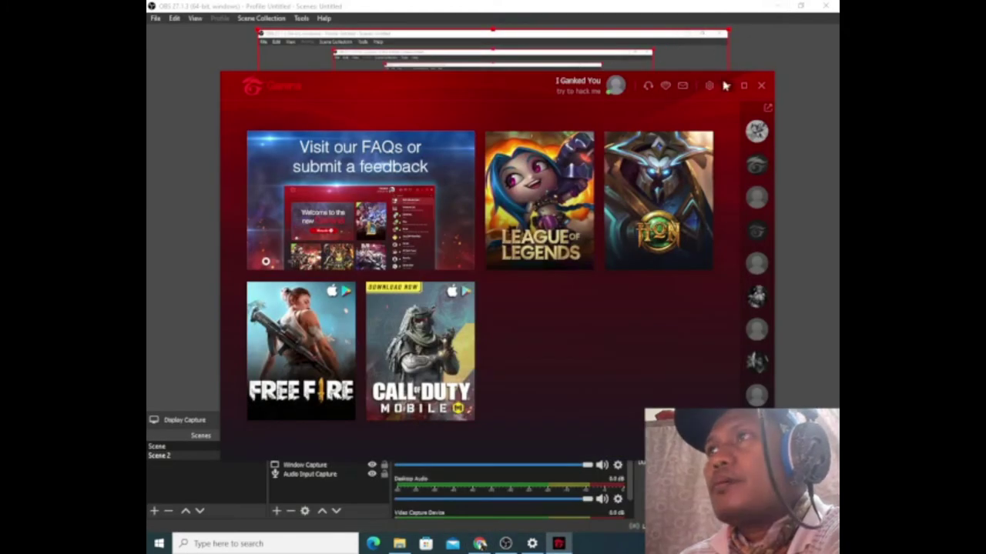
left_click(707, 56)
left_click(775, 6)
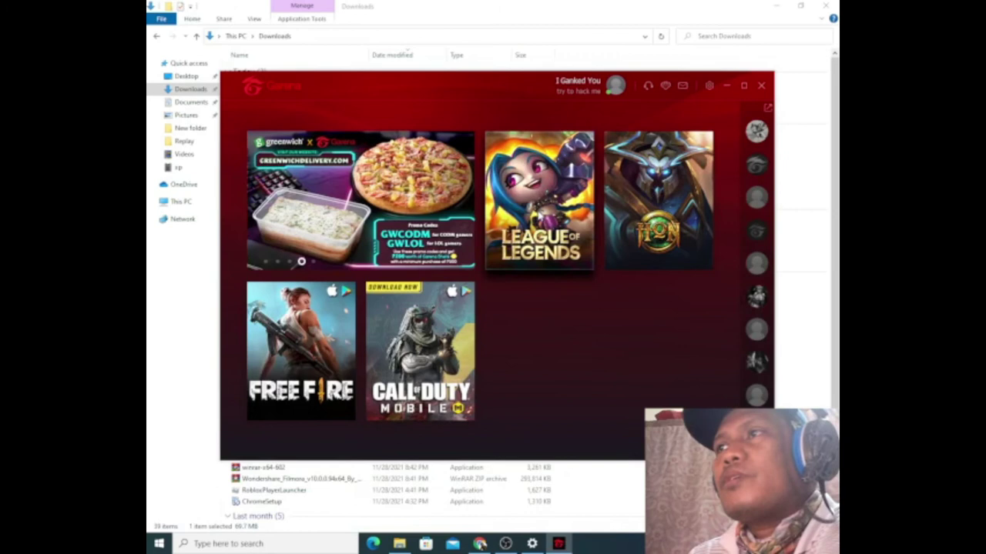
View the League of Legends page and its install option in the Garena client, and minimize the client
left_click(538, 216)
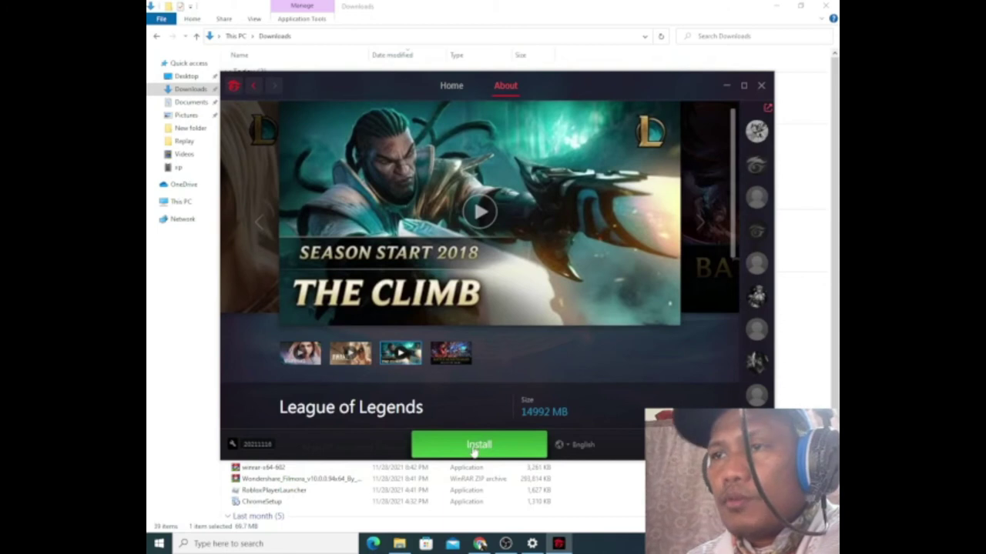
left_click(477, 453)
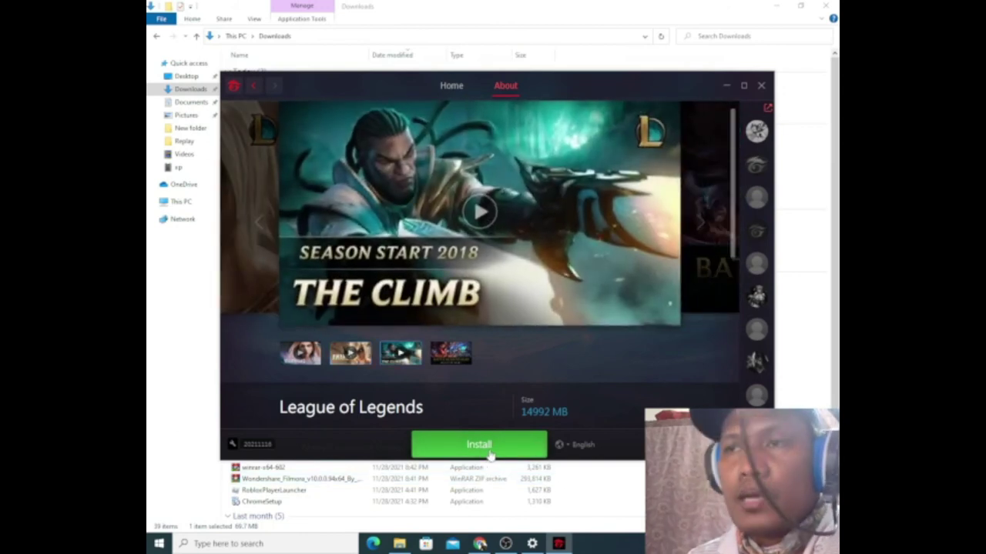
left_click(485, 452)
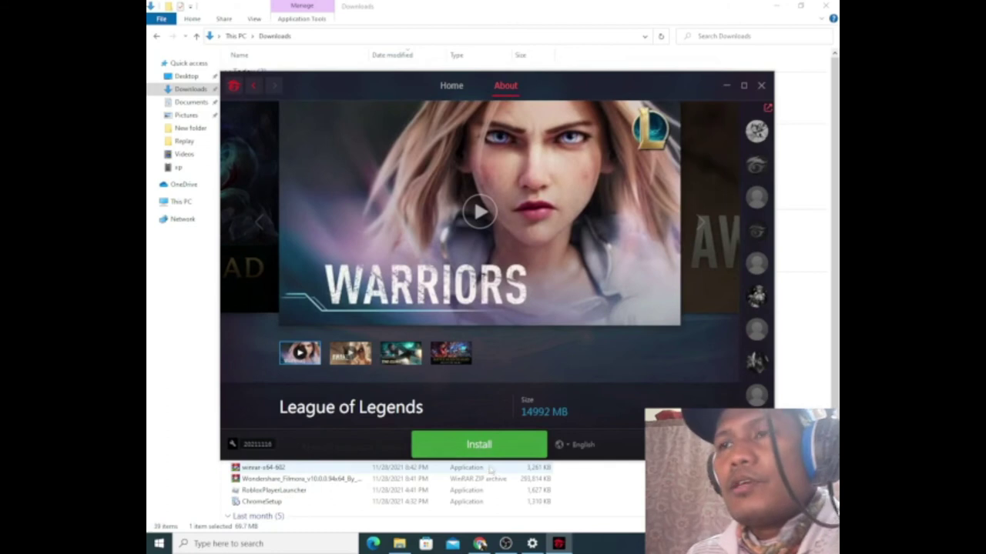
left_click(727, 88)
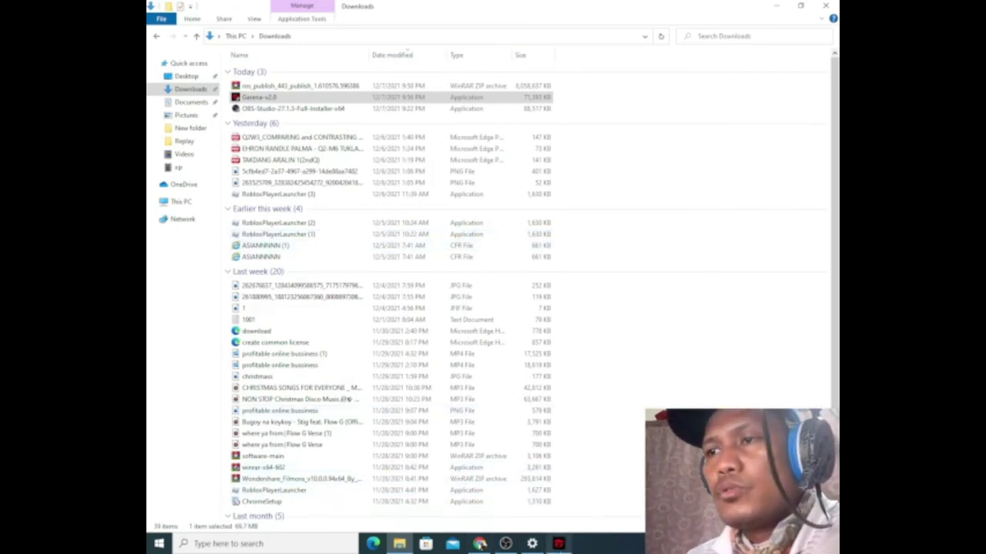
View the contents of the ros_publish_443_publish ZIP archive from the Downloads folder in WinRAR, and minimize the archive window
left_click(479, 543)
left_click(479, 544)
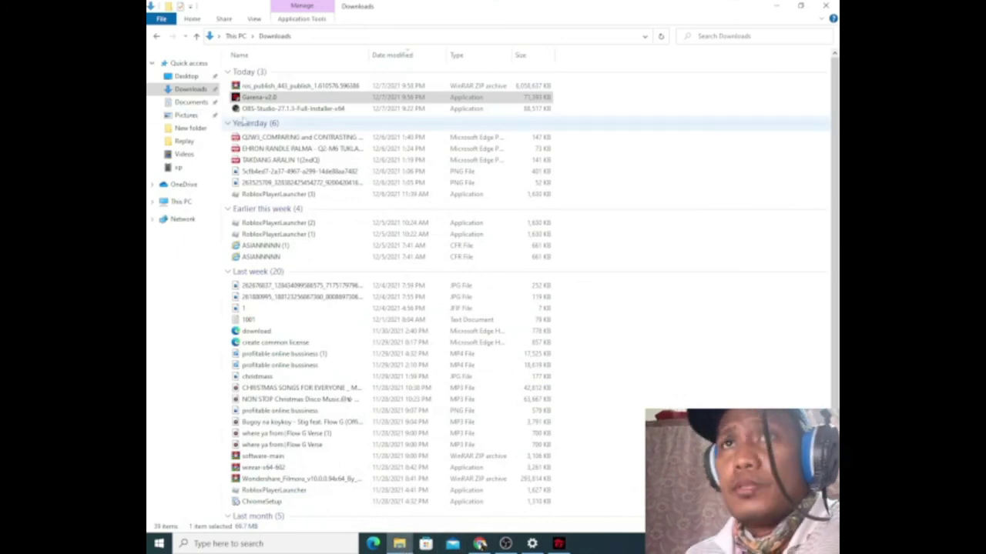
left_click(266, 87)
right_click(266, 88)
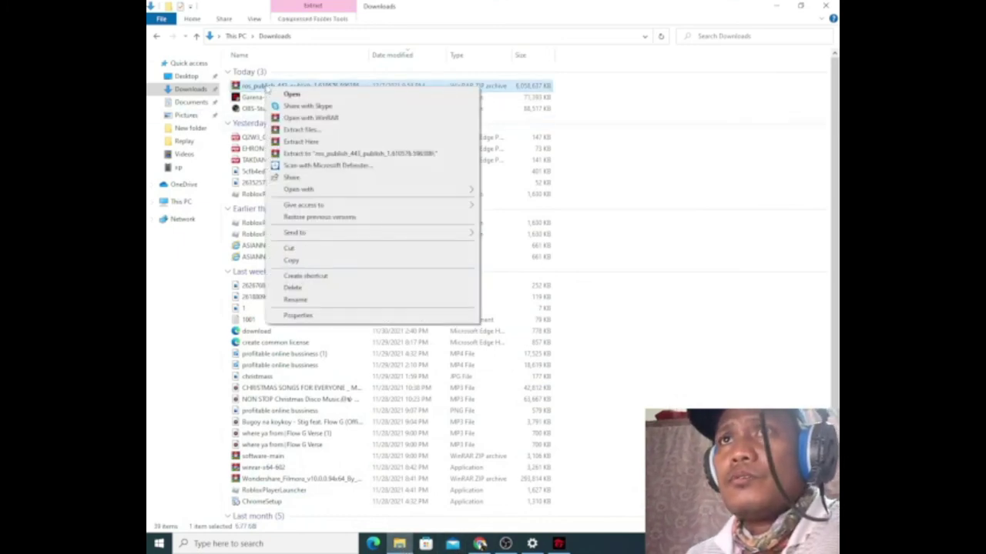
left_click(254, 91)
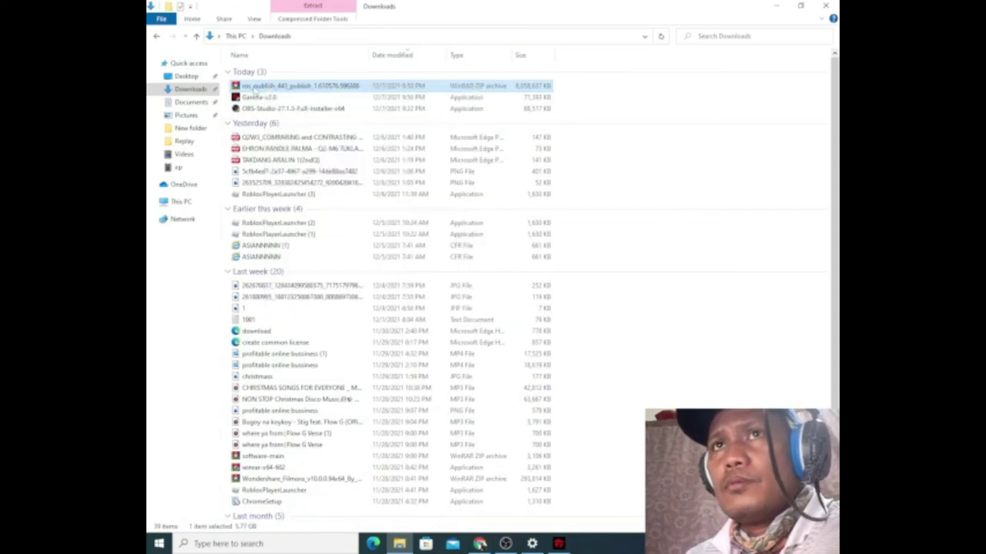
double_click(256, 87)
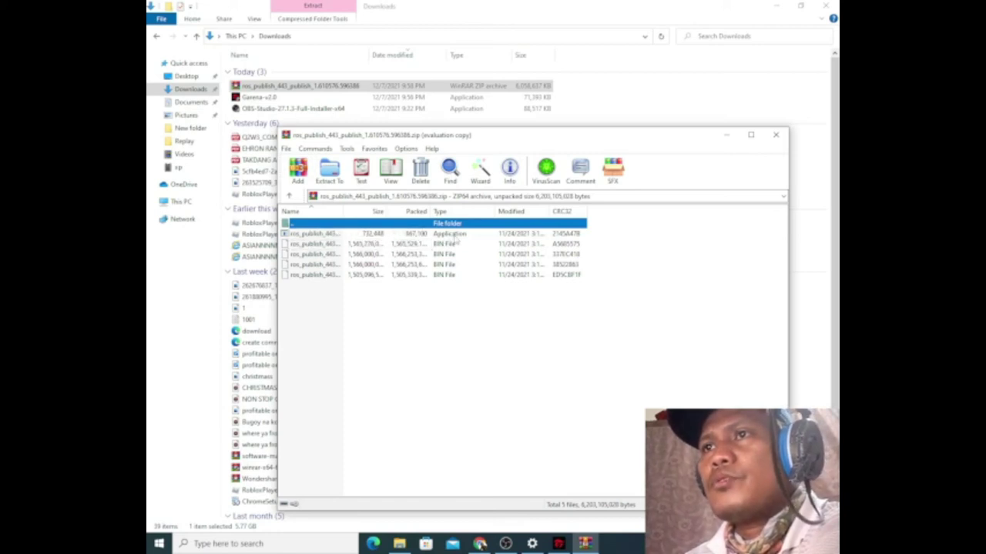
left_click(726, 135)
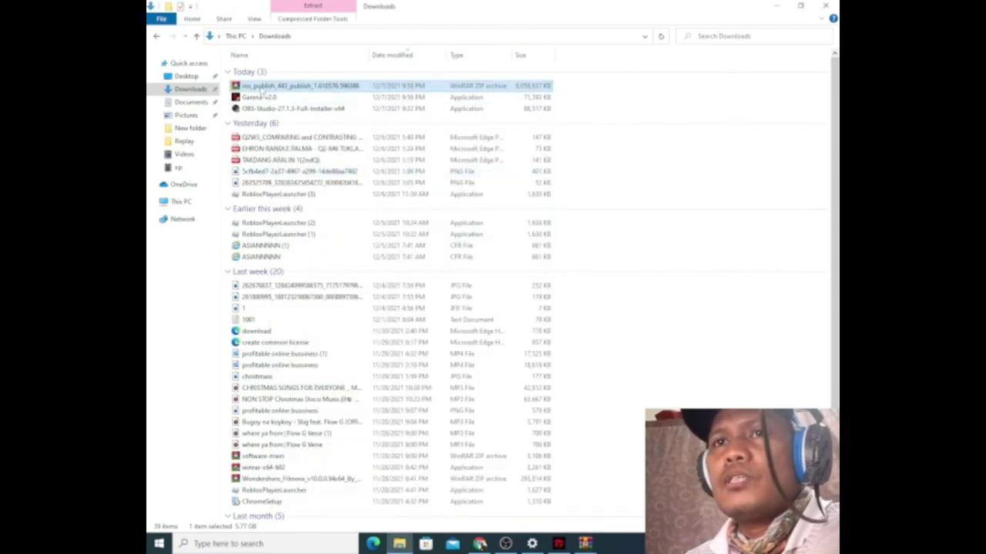
Run the extracted ros_publish_443_publish application from the Last month group in Downloads as administrator
scroll(332, 308, "down", 3)
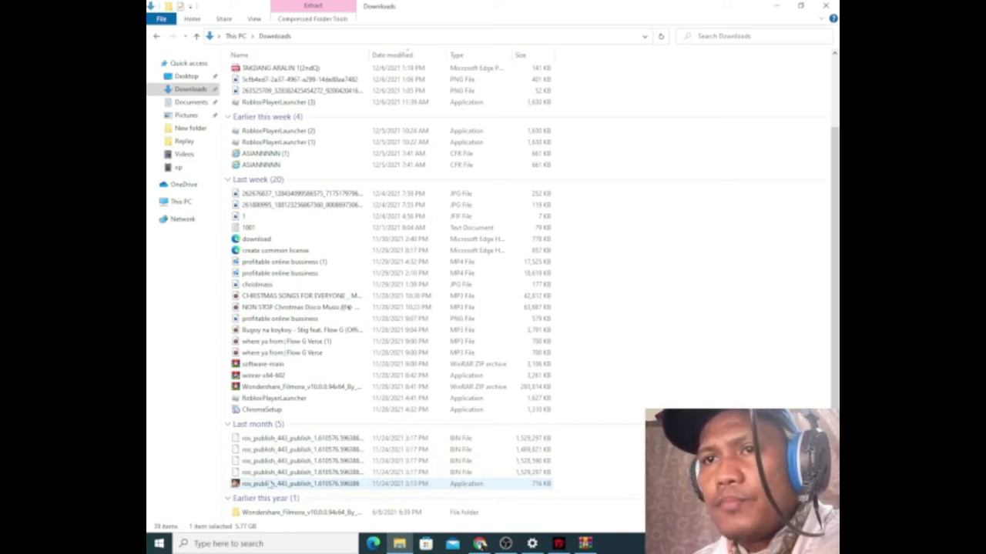
right_click(247, 485)
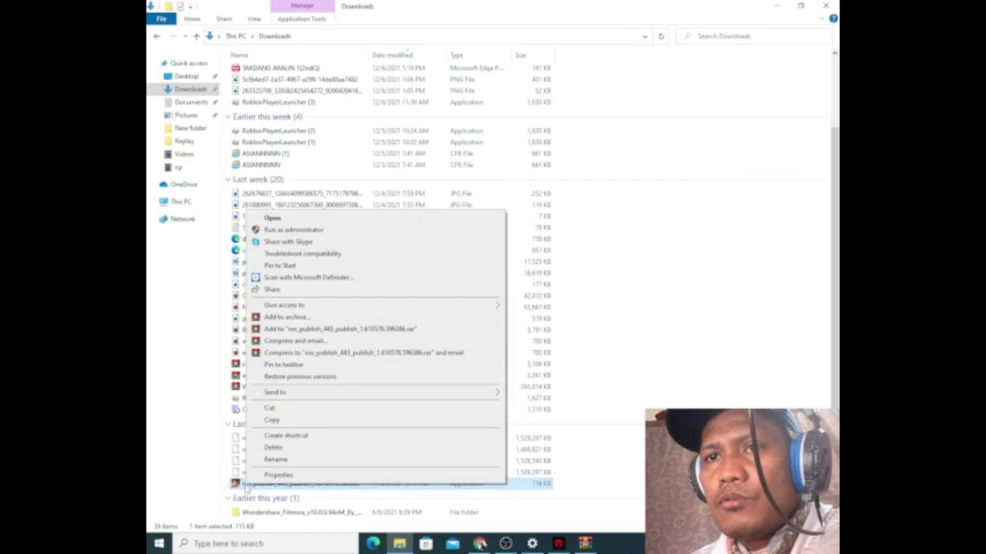
left_click(292, 230)
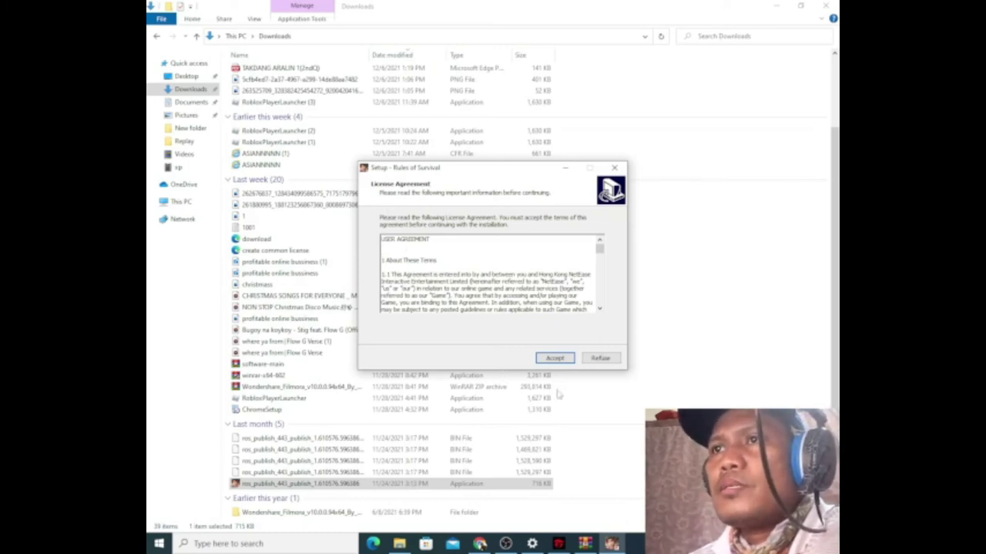
Accept the Rules of Survival license agreement and start the installation to C:\ros with a desktop shortcut
left_click(557, 360)
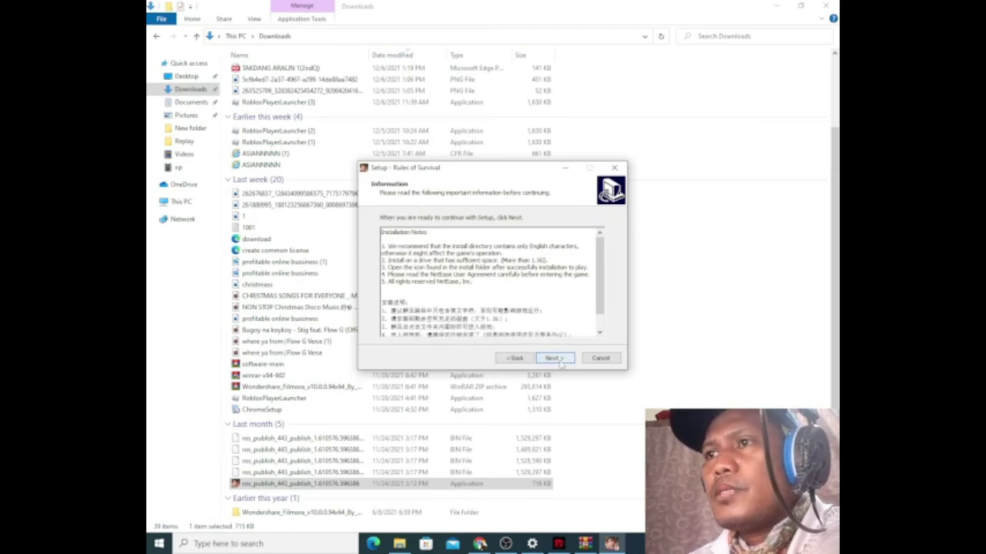
left_click(559, 360)
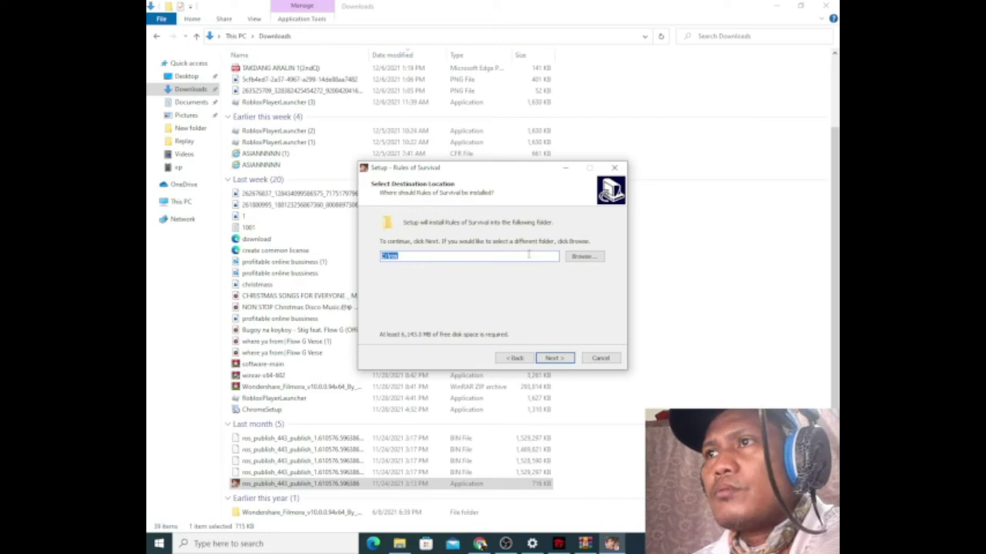
left_click(560, 361)
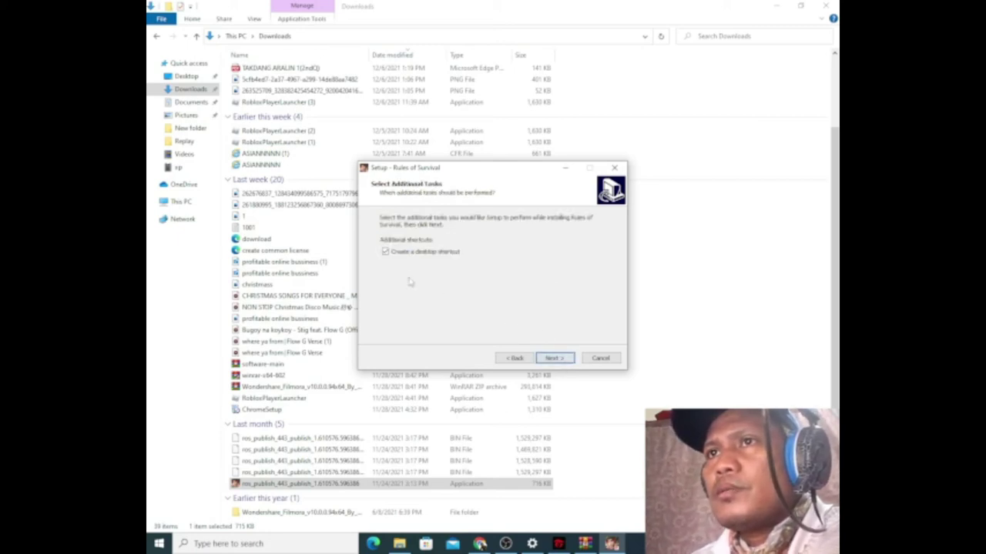
left_click(556, 360)
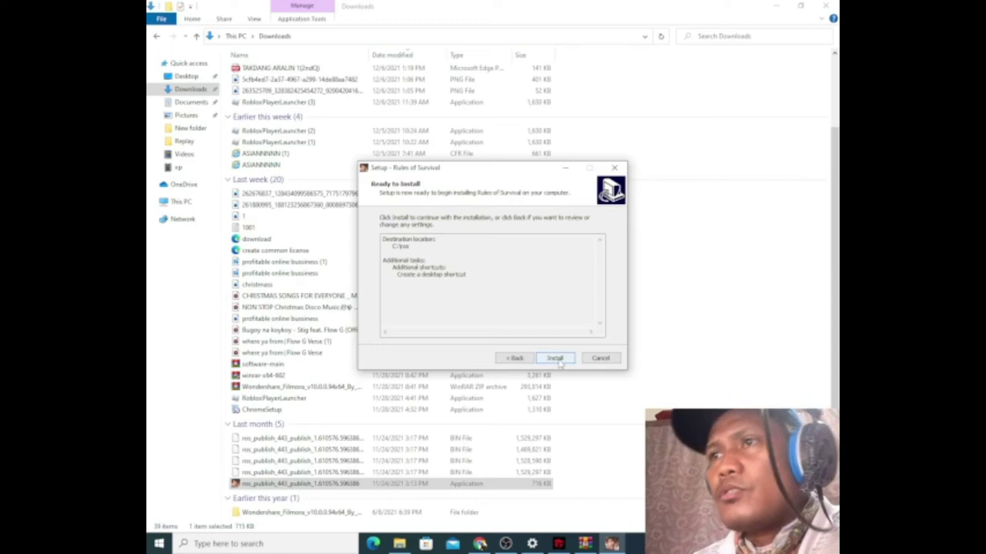
left_click(556, 360)
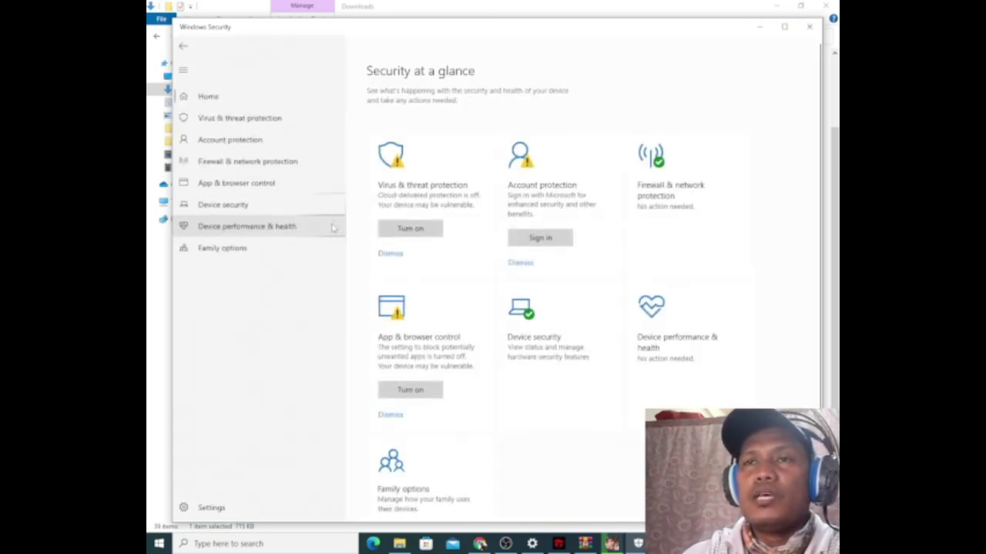
Turn on cloud-delivered protection, automatic sample submission and tamper protection in Windows Security's virus and threat protection settings, and minimize the window
left_click(222, 124)
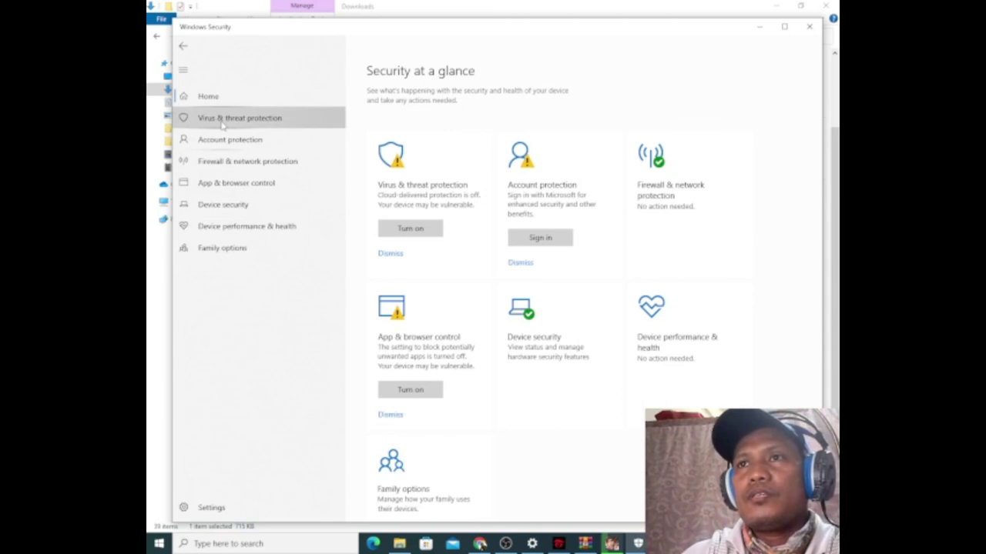
left_click(262, 121)
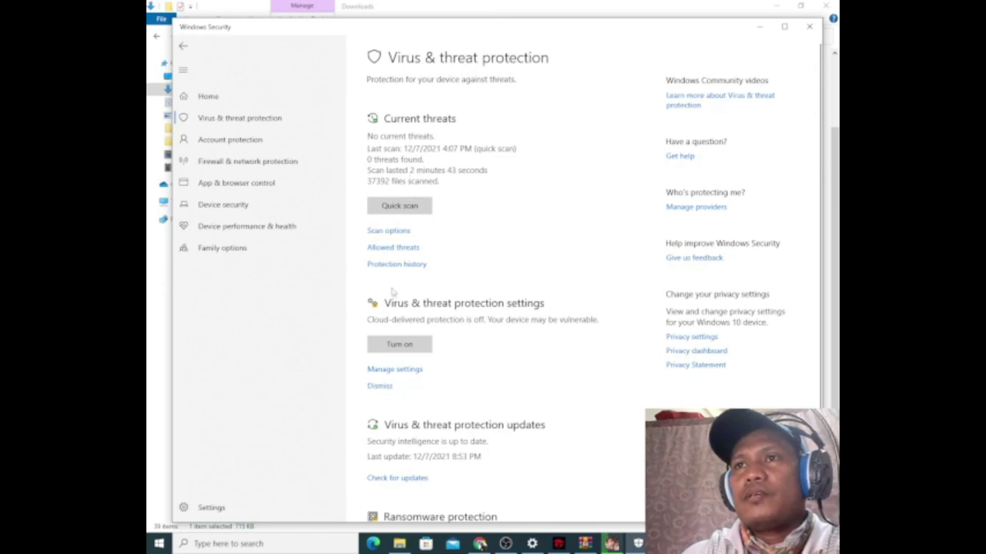
scroll(462, 362, "down", 1)
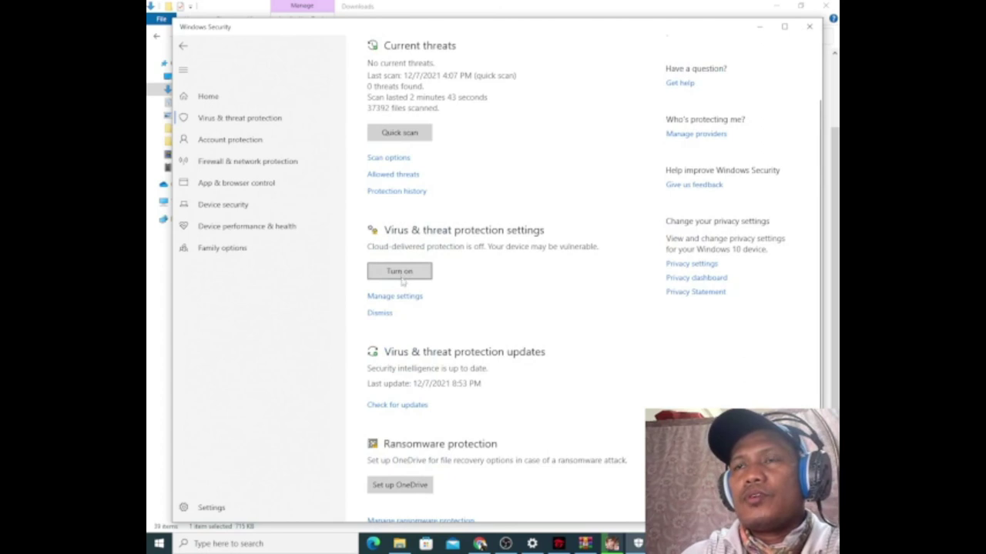
left_click(414, 300)
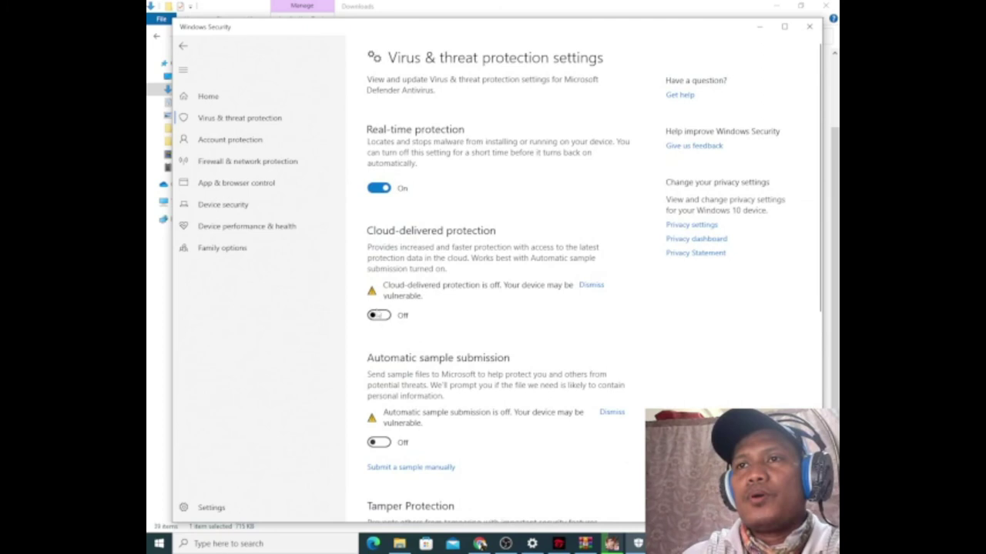
scroll(381, 323, "down", 4)
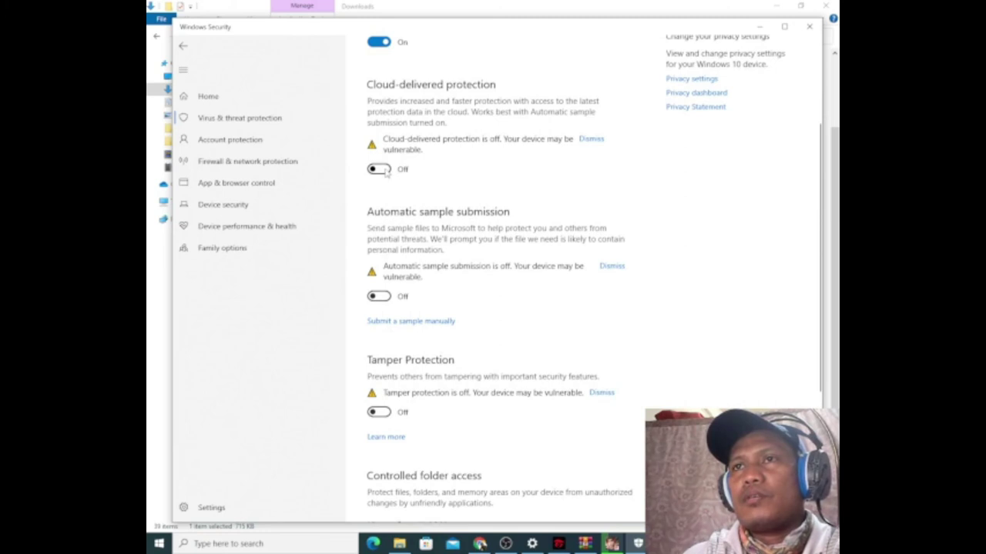
left_click(382, 171)
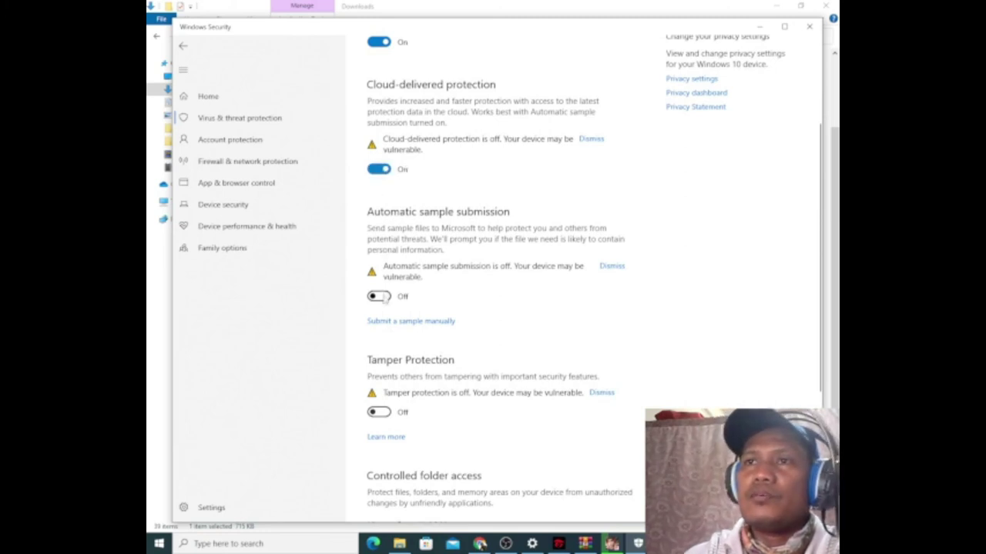
left_click(383, 297)
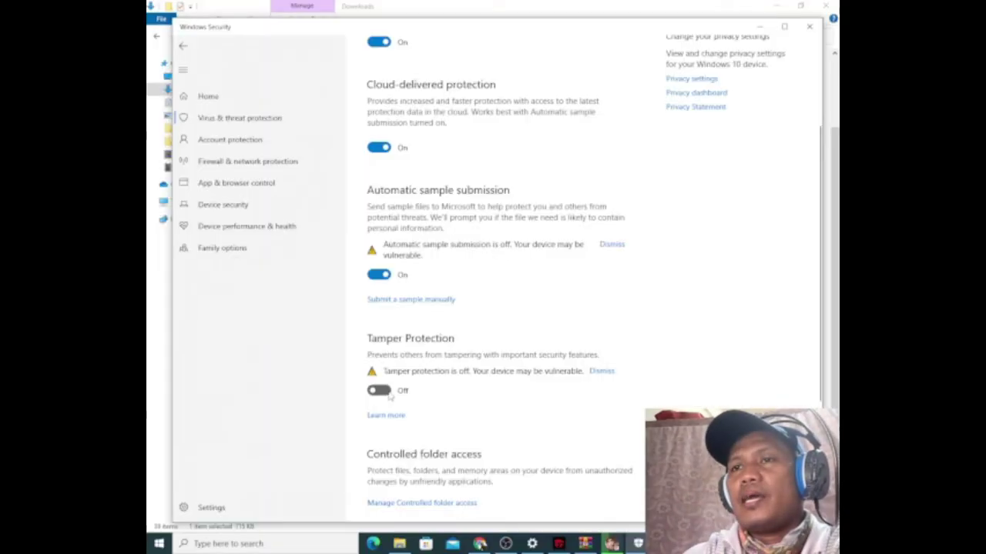
left_click(385, 392)
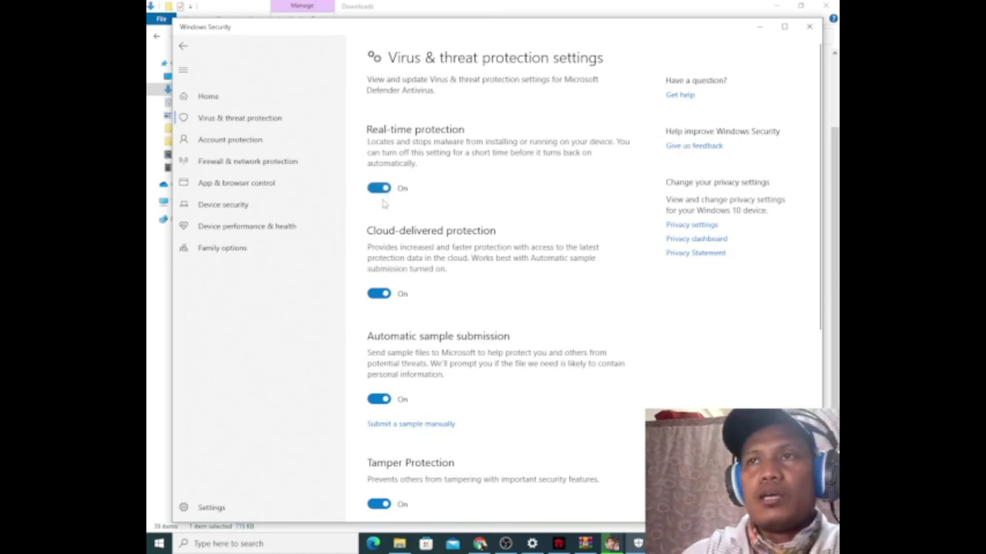
left_click(759, 27)
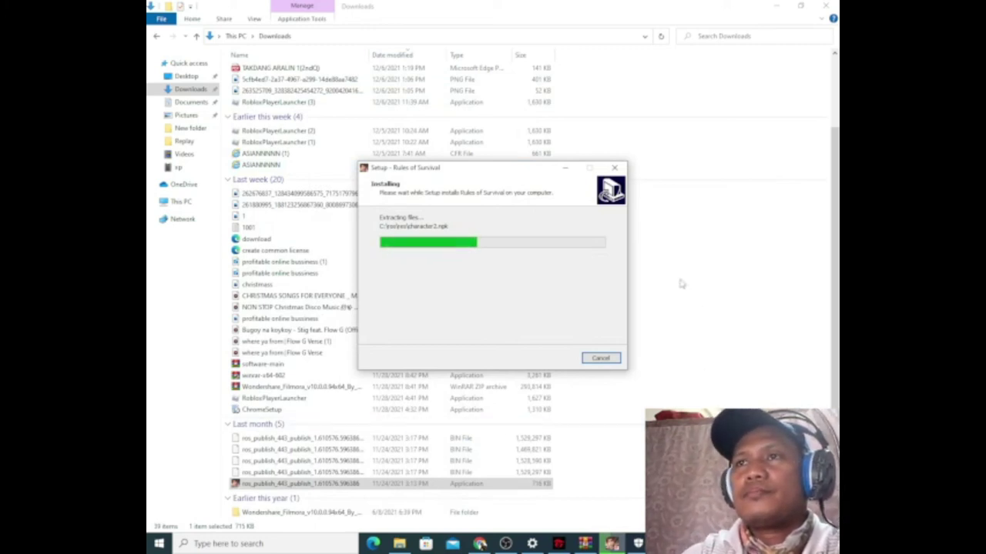
Minimize the Downloads window, check the League of Legends install page in the Garena client, and minimize the client
key("super+Down")
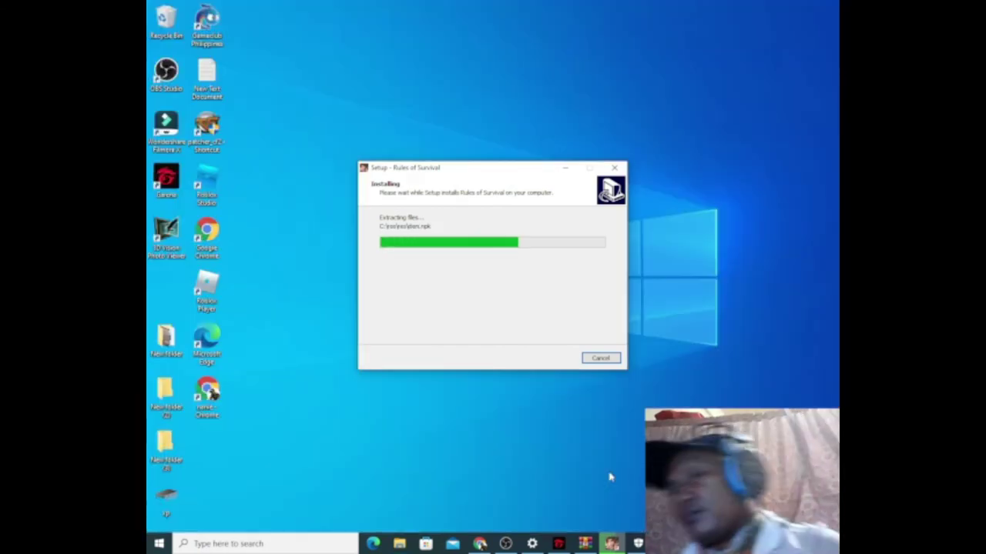
left_click(558, 544)
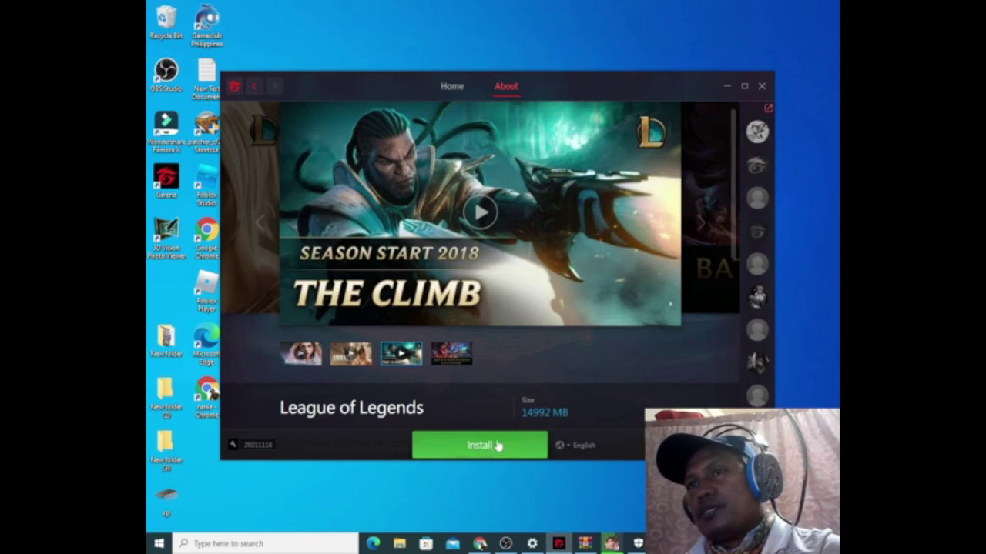
left_click(726, 85)
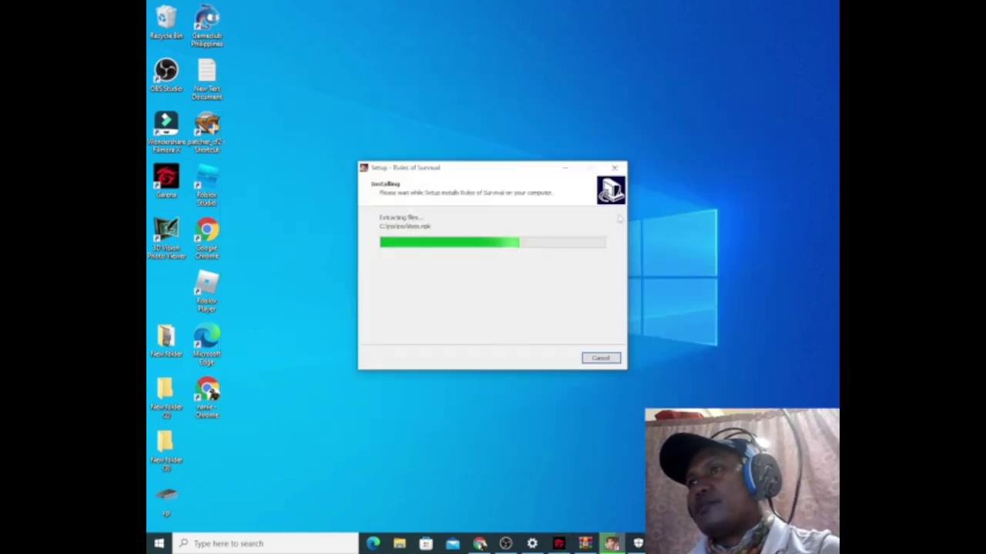